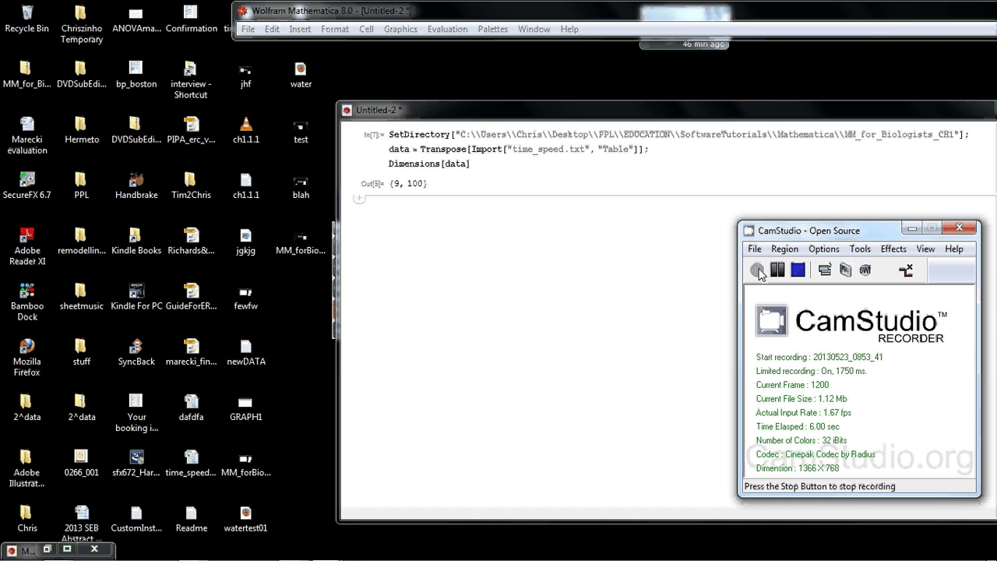
Step: Bring the Untitled-2 notebook forward and move it and the main menu window up-left
left_click(758, 165)
left_click_drag(730, 109, 501, 59)
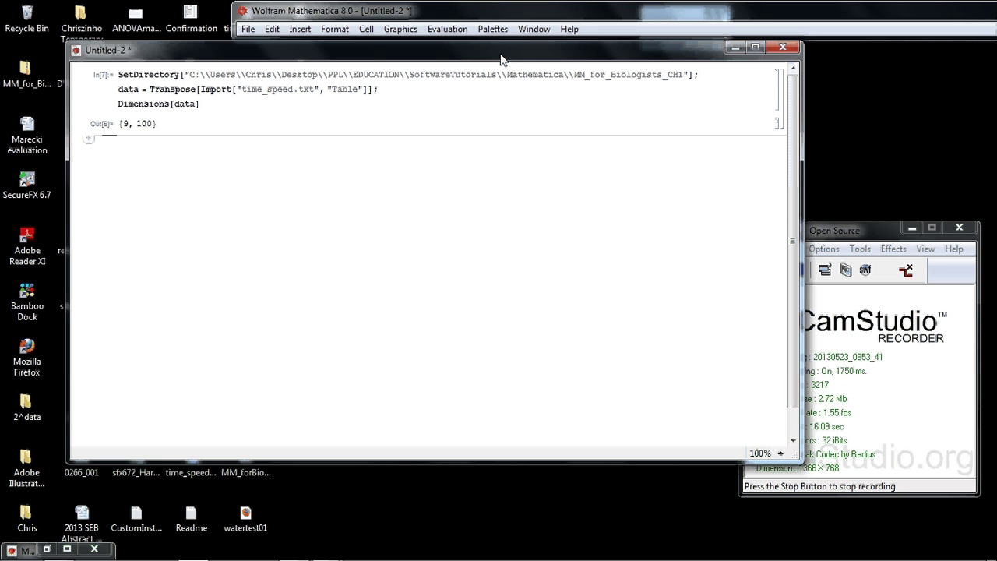
left_click_drag(514, 10, 297, 1)
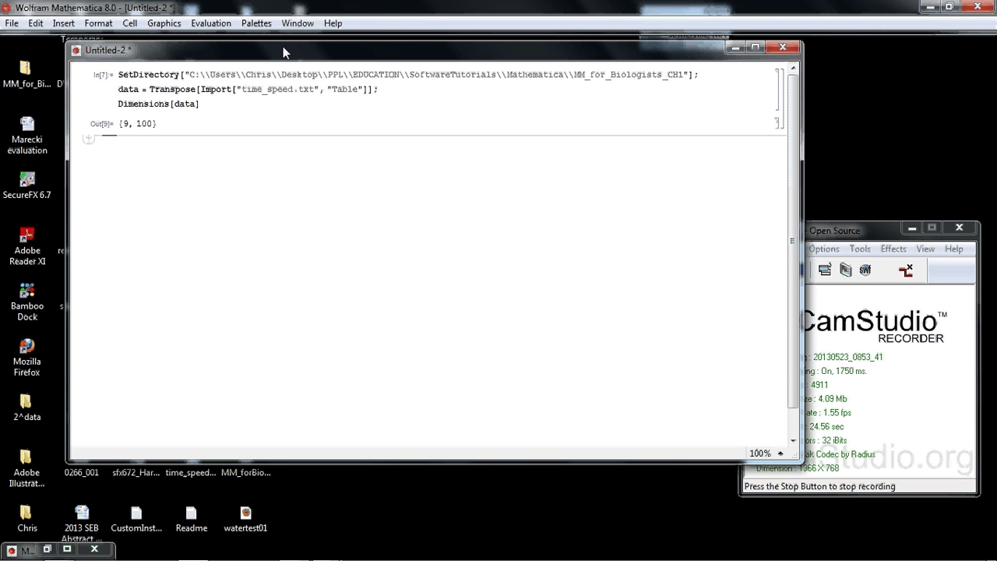
Step: Re-run the time_speed.txt import cell and select the {9, 100} dimensions output
left_click(122, 79)
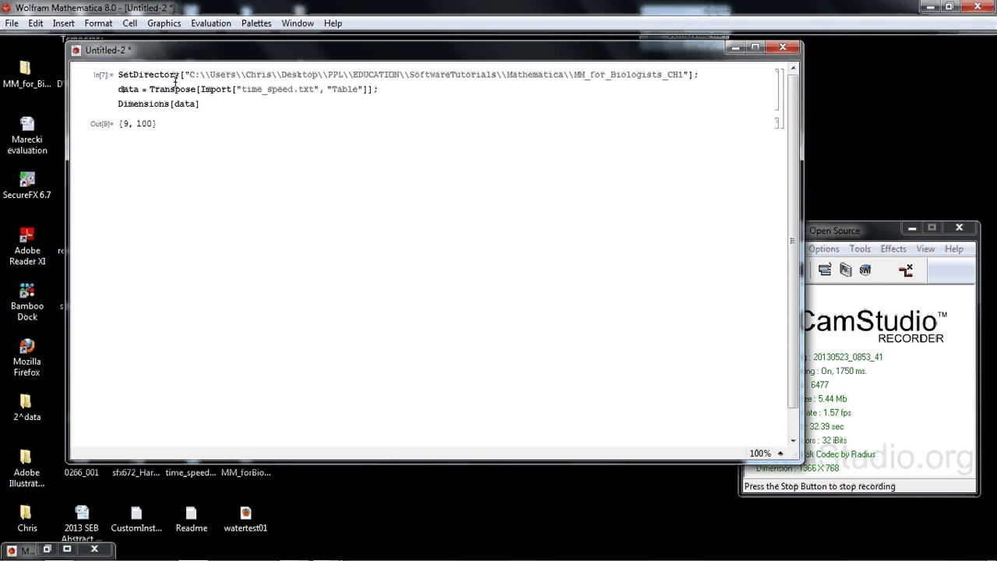
left_click_drag(119, 89, 391, 92)
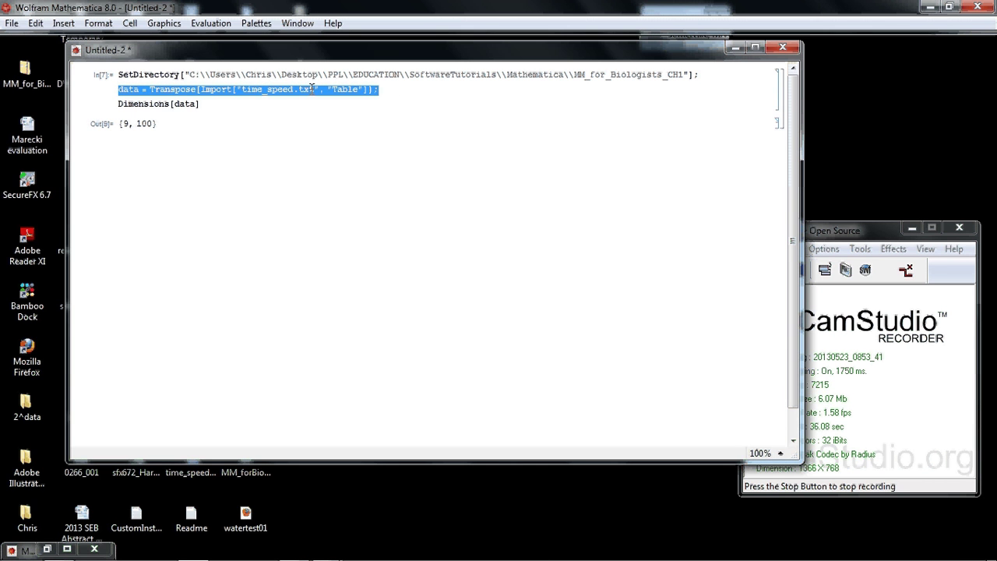
left_click(287, 89)
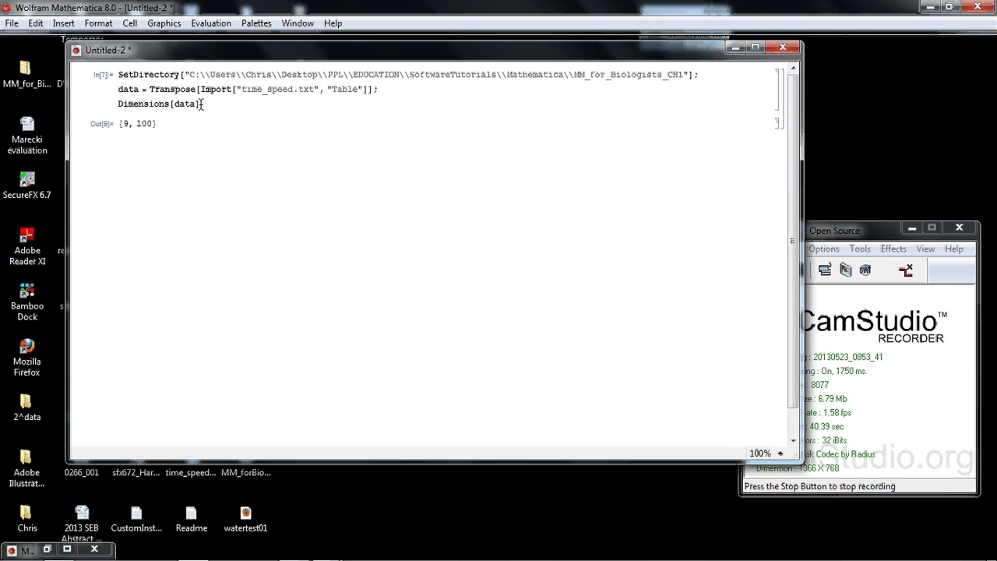
key("shift+Return")
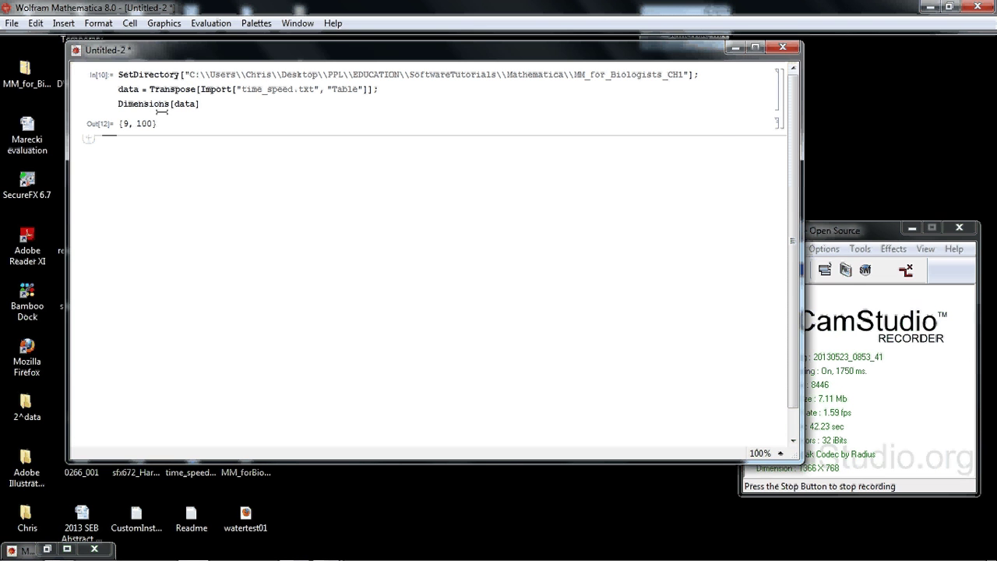
double_click(125, 124)
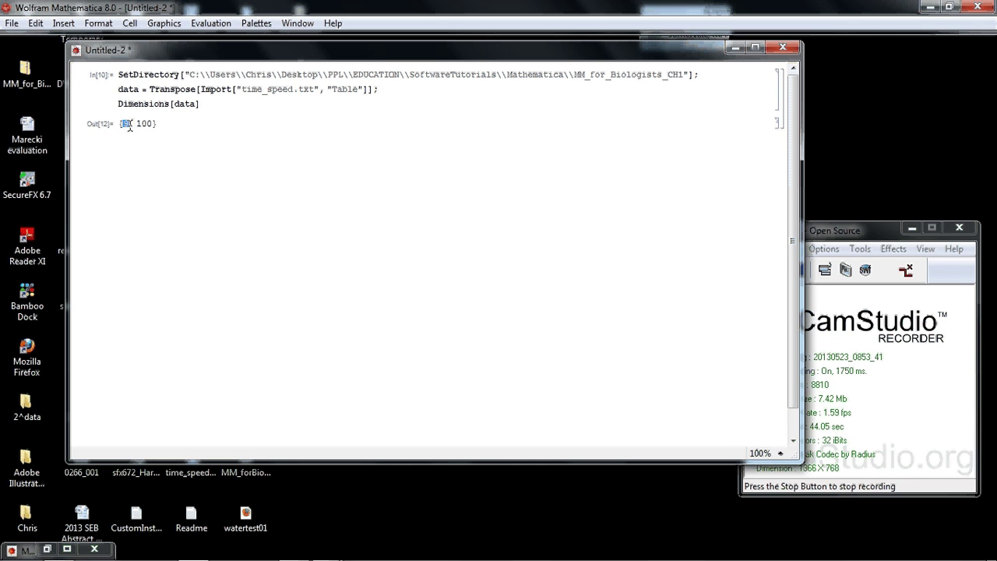
left_click_drag(135, 126, 150, 133)
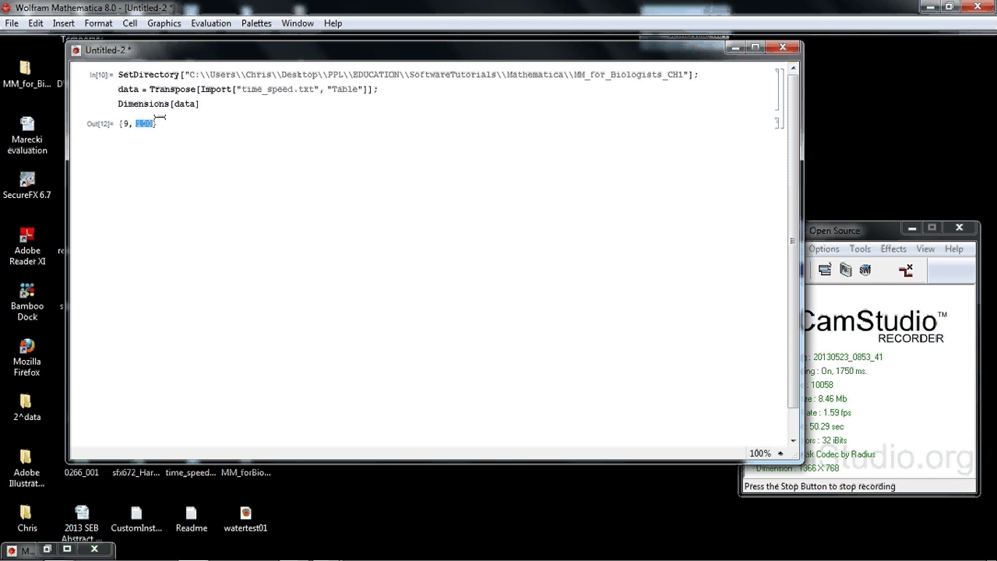
Step: Comment under Dimensions[data]: 9 columns, 100 rows, 3 replicate columns per animal
left_click(204, 103)
key("Return")
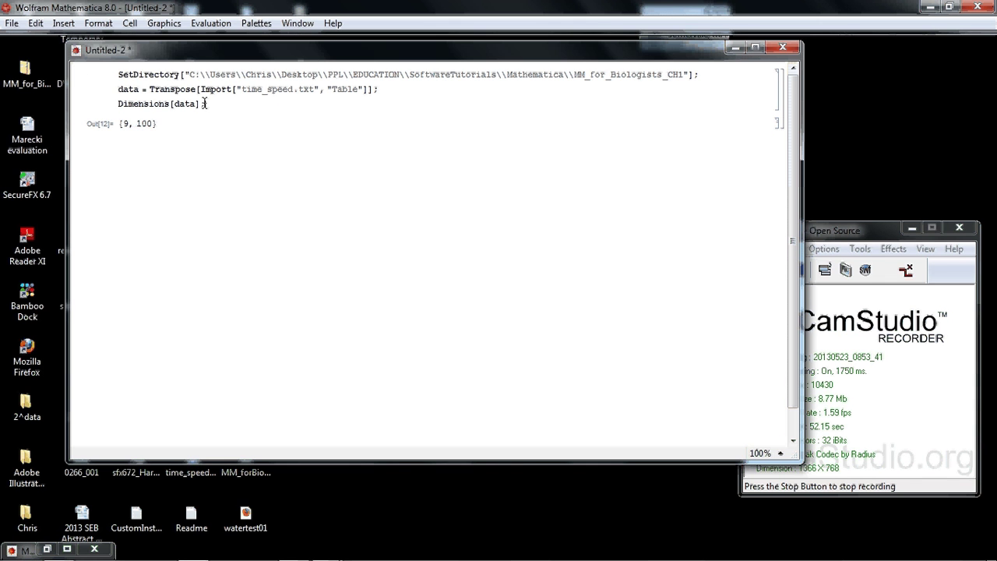
type("(*data")
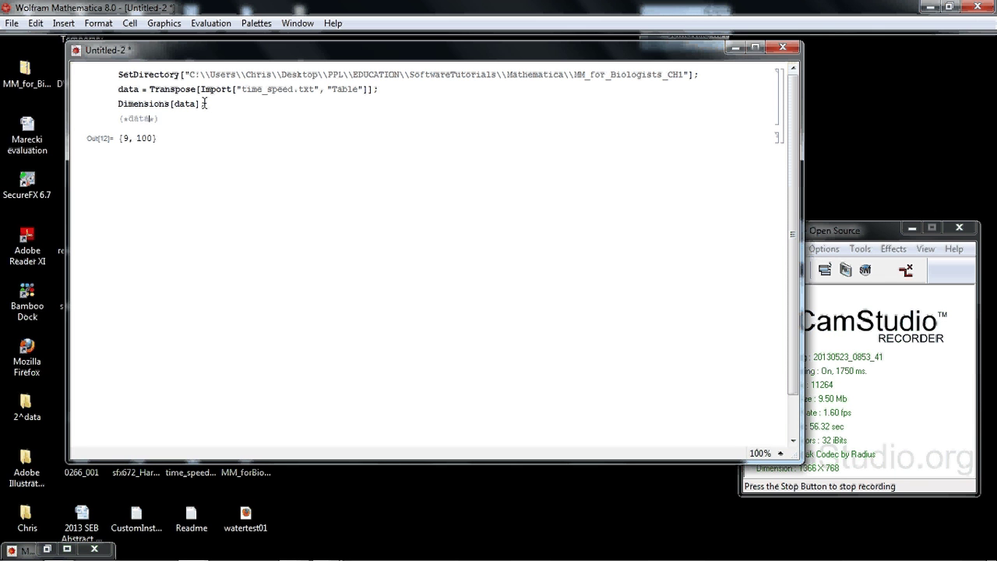
type(" structure ")
type(":")
type(" 9 ")
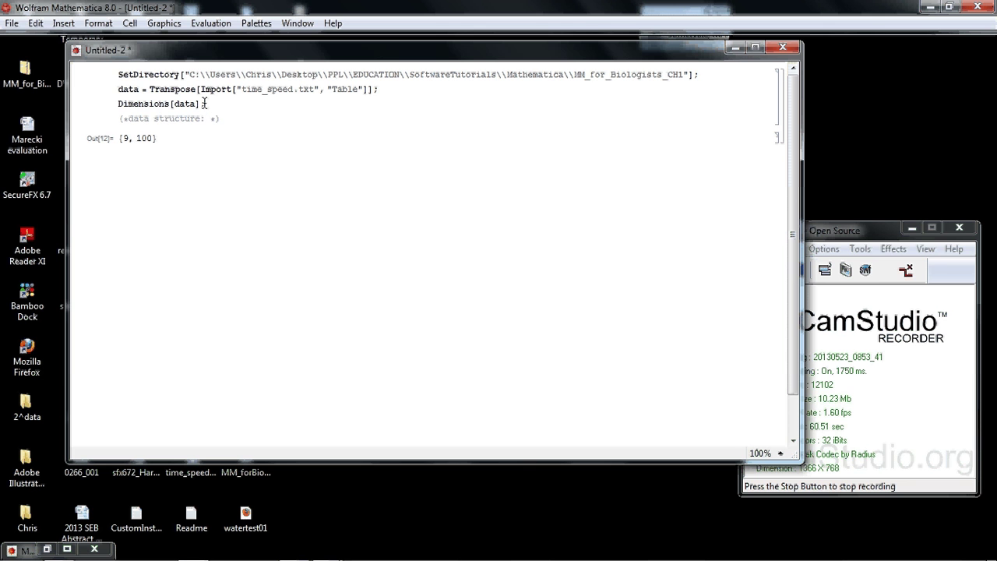
type("colu")
type("mns,")
key("Return")
type("100 rows")
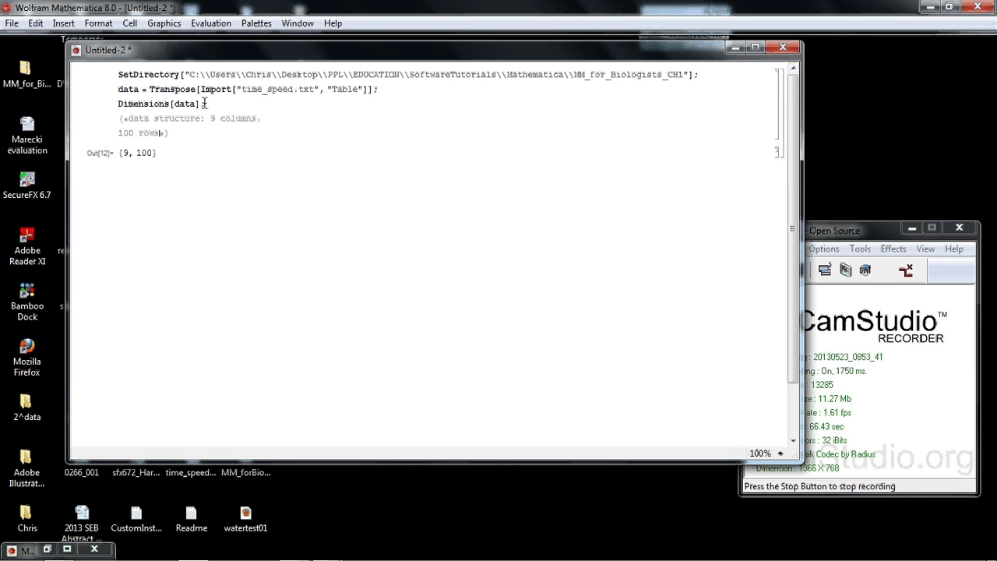
type(": 3 columns of replicate data")
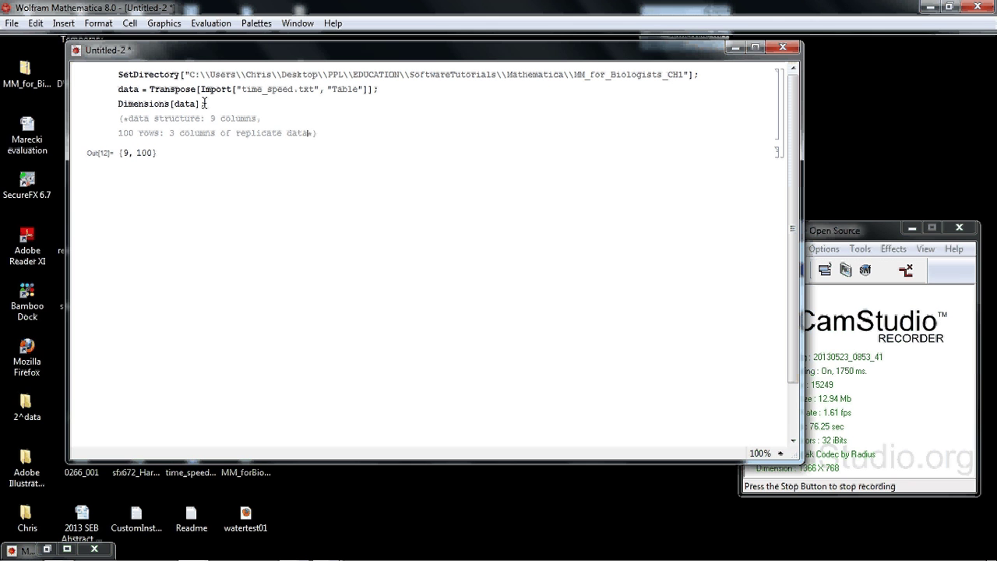
type(" for 3 animals.")
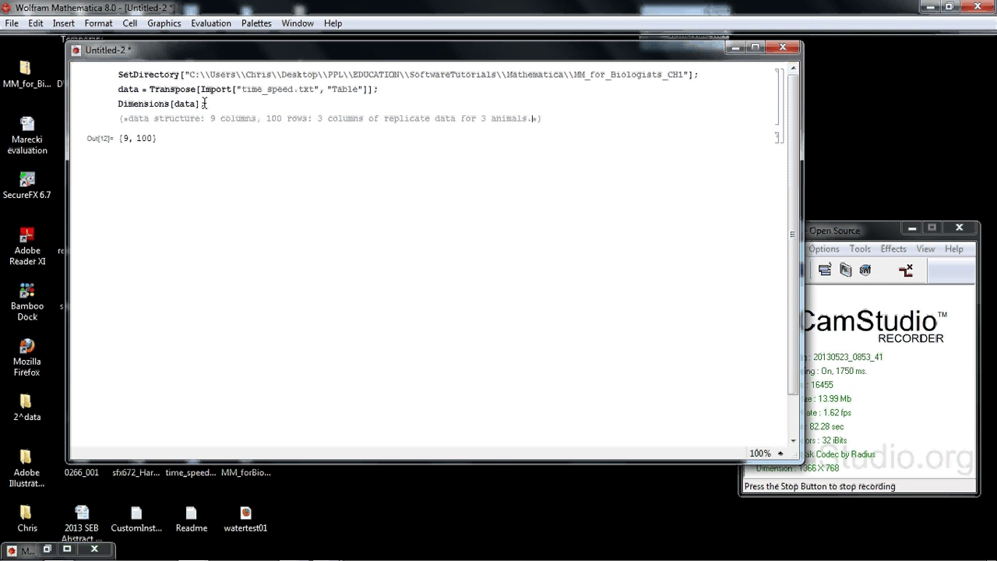
type(" 1,2,3")
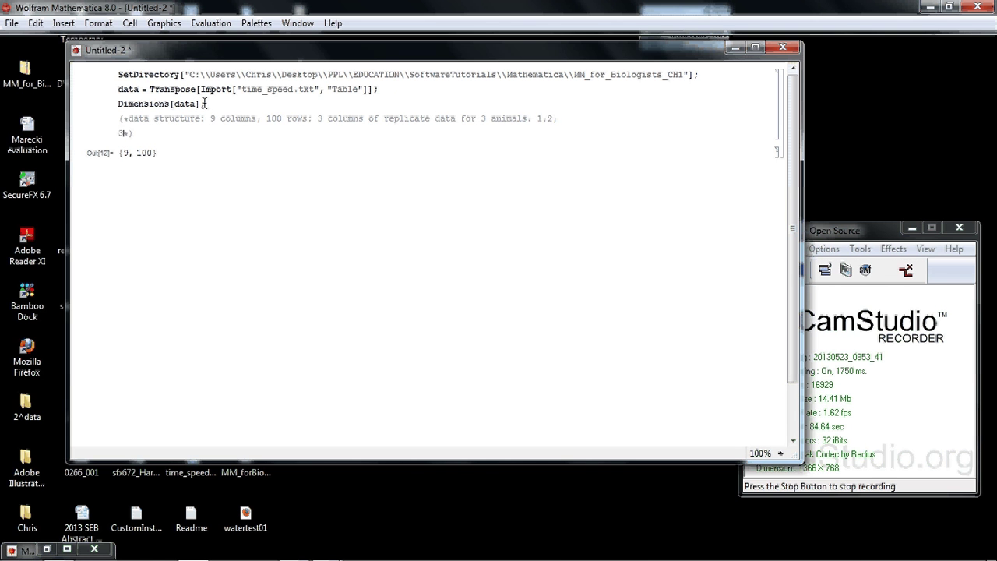
type(" = animal ")
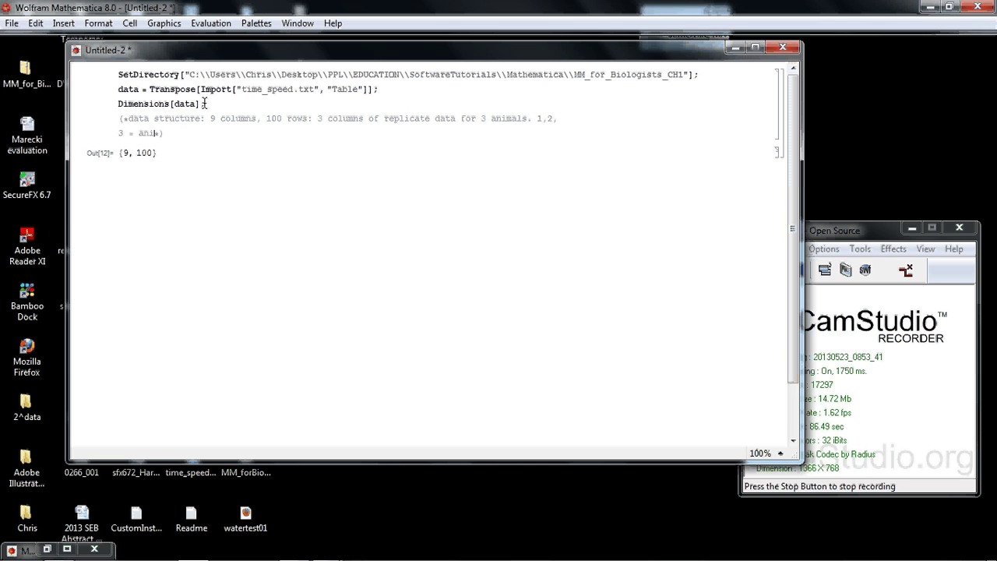
type("1, 4,5,6")
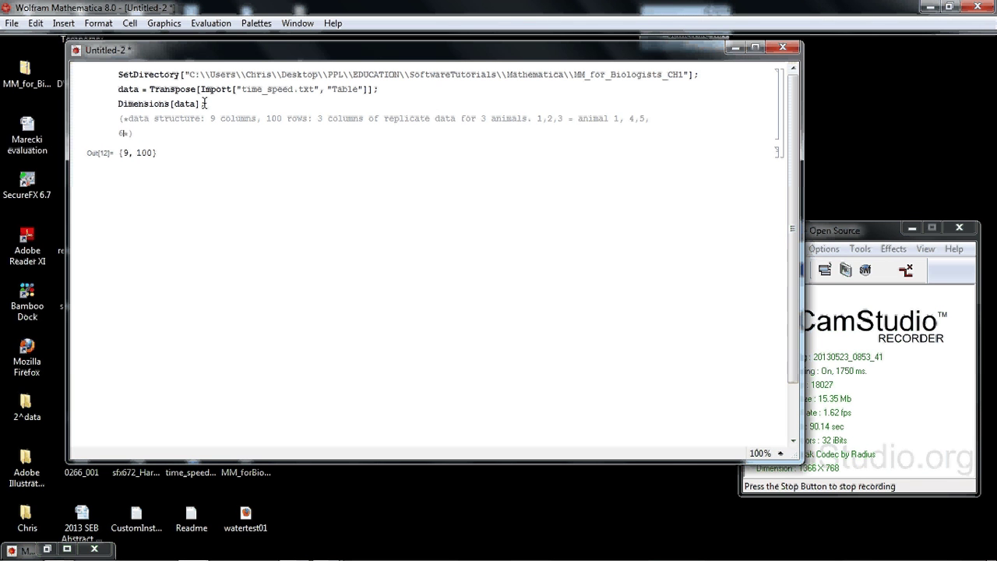
type(" = animla 2...")
Step: Delete the {9, 100} output and define Data1 = {data[[1]], data[[2]], data[[3]]}
left_click(775, 150)
key("Delete")
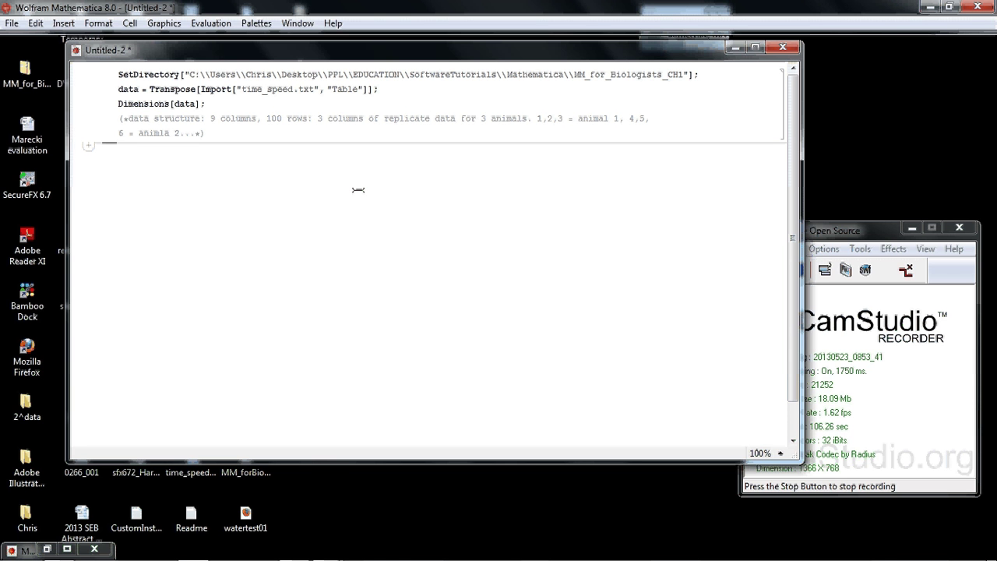
type("data1")
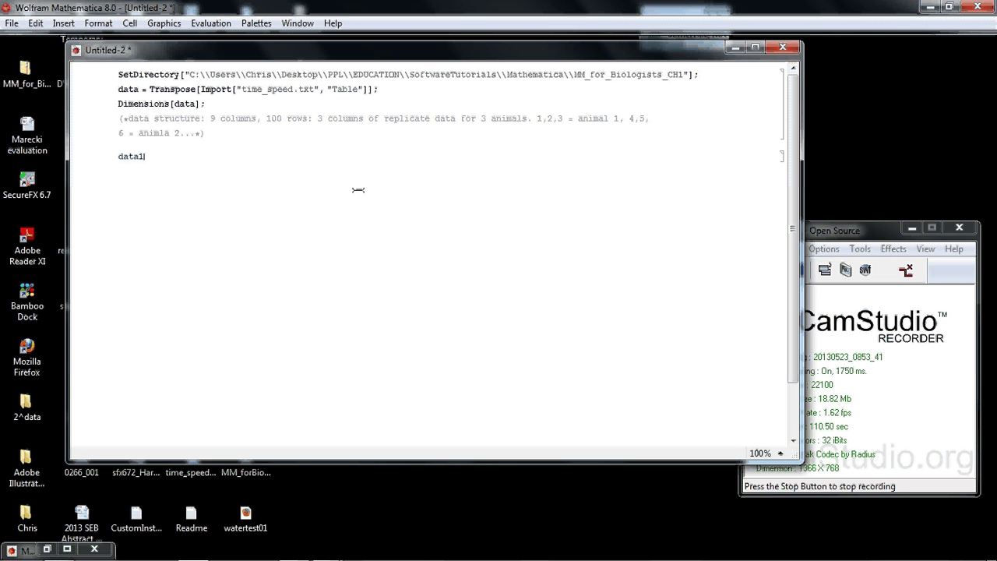
type(" =")
key("BackSpace")
type("D")
key("End")
type("{}")
type("data")
type("[[1]], d")
type("ata[[2]],")
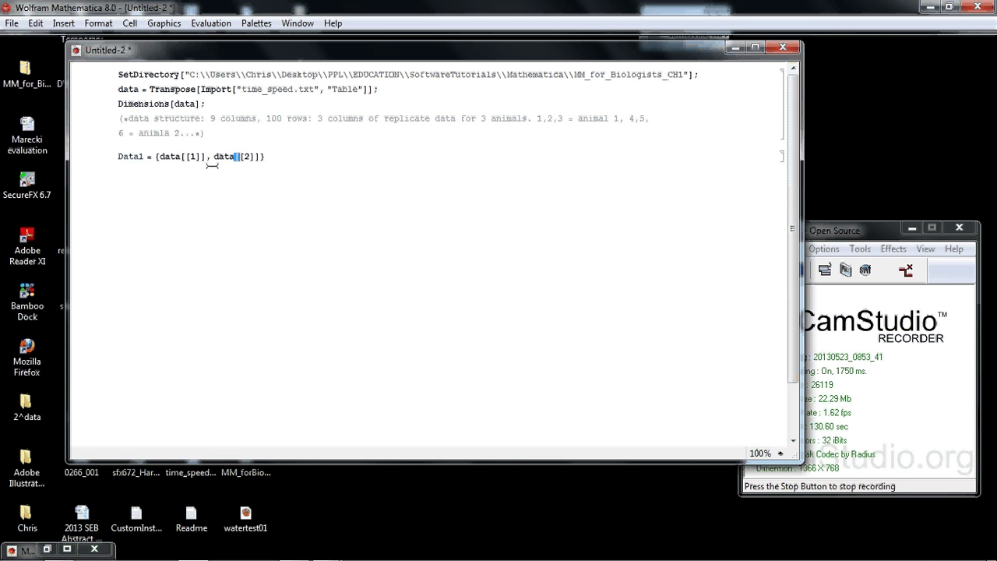
type(" data[[3]]")
key("shift+Return")
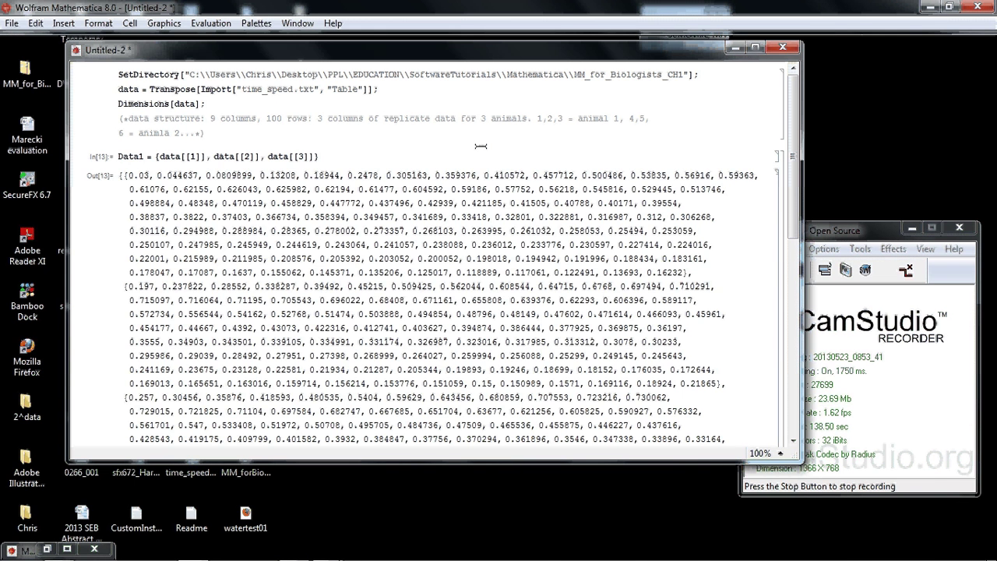
mouse_move(792, 165)
left_mouse_down()
mouse_move(798, 230)
mouse_move(794, 165)
left_mouse_up()
Step: End the Data1 line with a semicolon and start ListLinePlot[] on a new line
left_click(352, 156)
type(";")
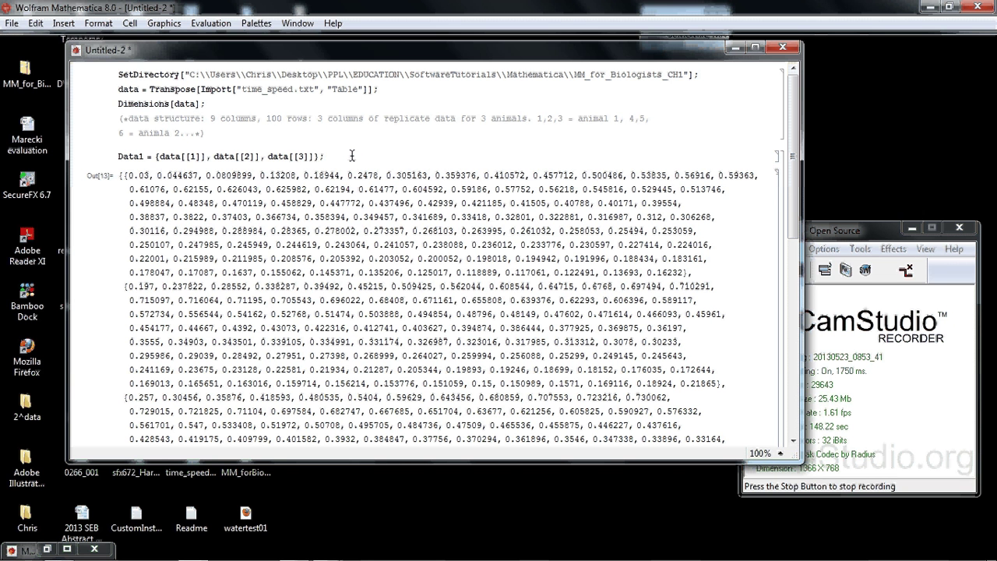
key("Return")
type("Plot")
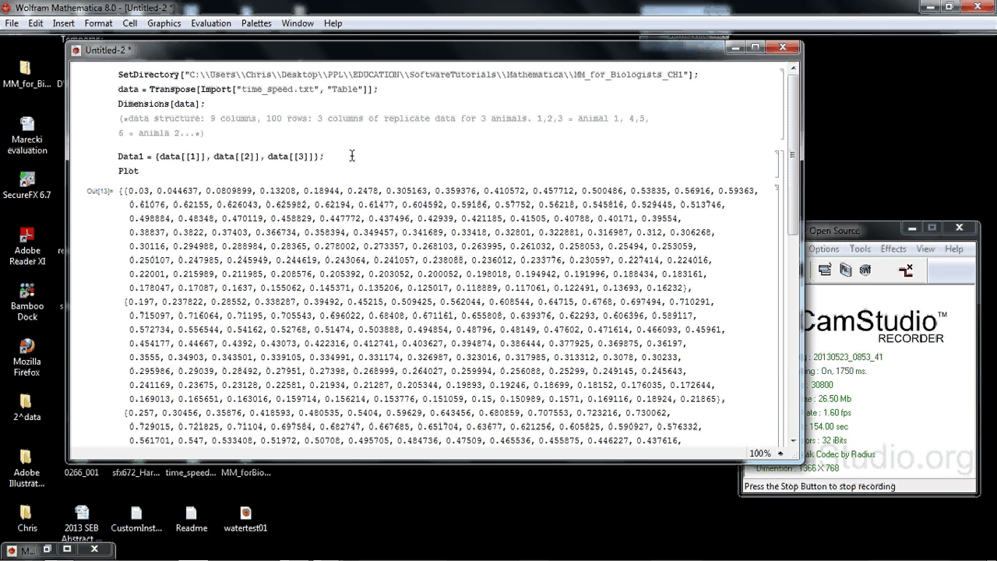
key("Home")
type("List")
type("Line")
key("End")
type("[]")
key("Left")
Step: Plot ListLinePlot[Data1], then extend it to ListLinePlot[Data1, PlotStyle]
type("Data1")
key("shift+Return")
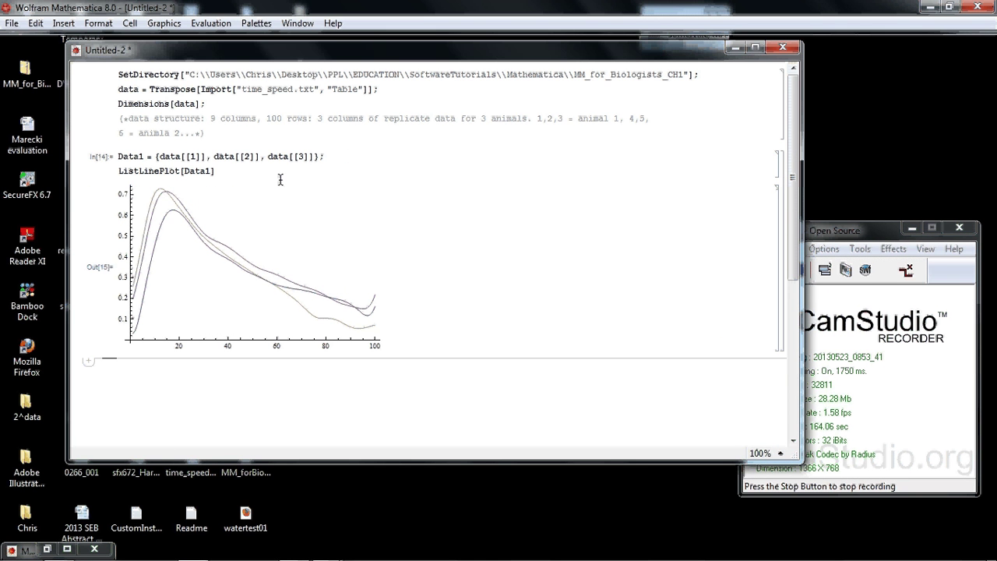
left_click(211, 172)
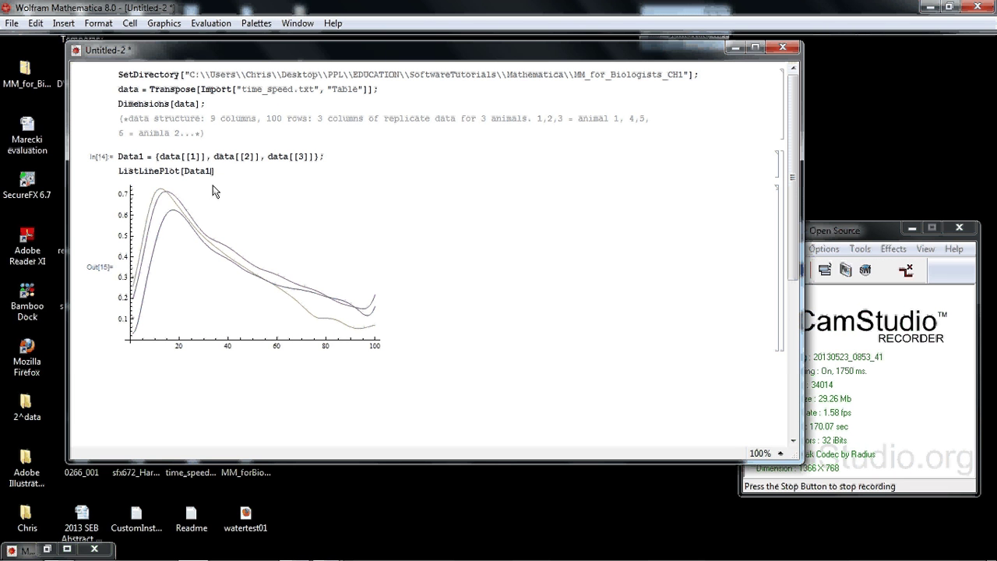
type(", PlotStyle")
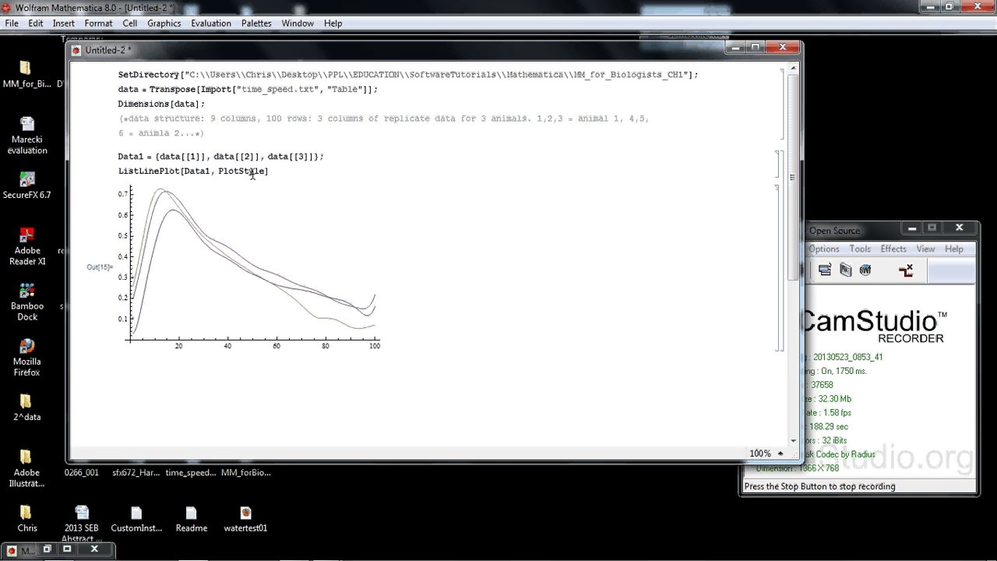
Step: Complete the option as PlotStyle -> {Red, Blue, Green} and redraw the plot
type("->>")
key("BackSpace")
key("BackSpace")
type(">")
type("{}")
key("Left")
type("Red, ")
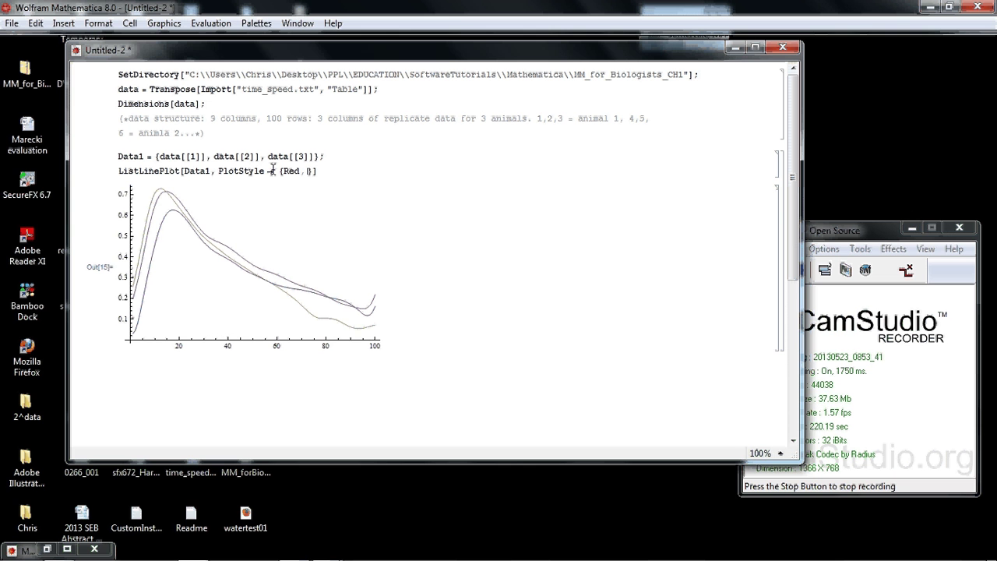
type("Blu")
type("e, Green")
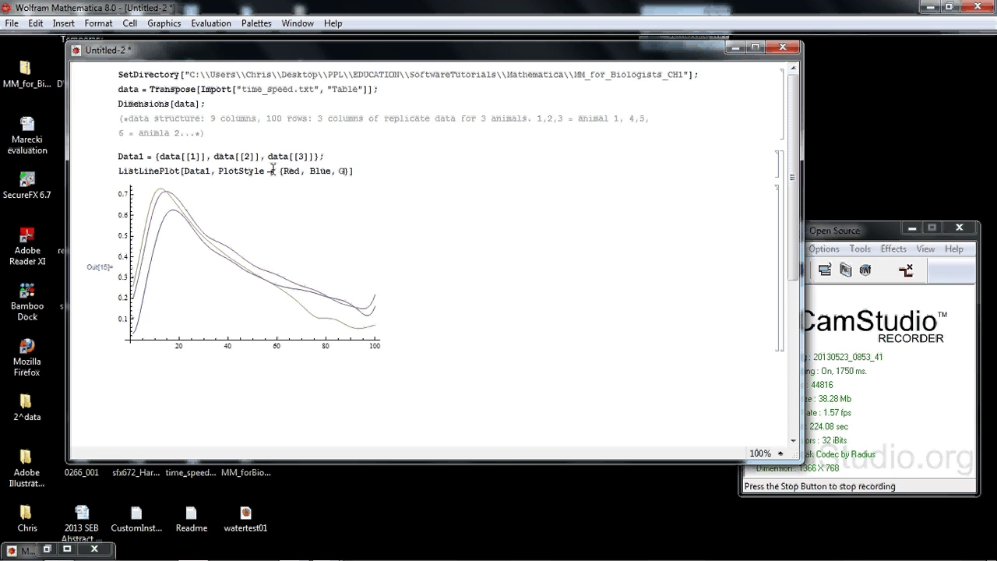
key("shift+Return")
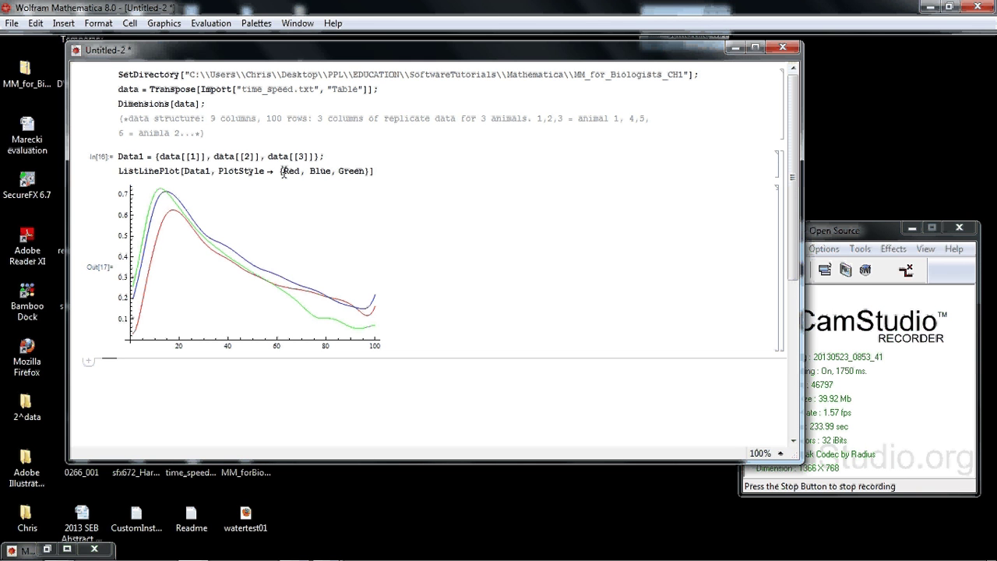
Step: Plot data[[2]] as a blue line, then restyle it with {Blue, Dashed}
type("Li")
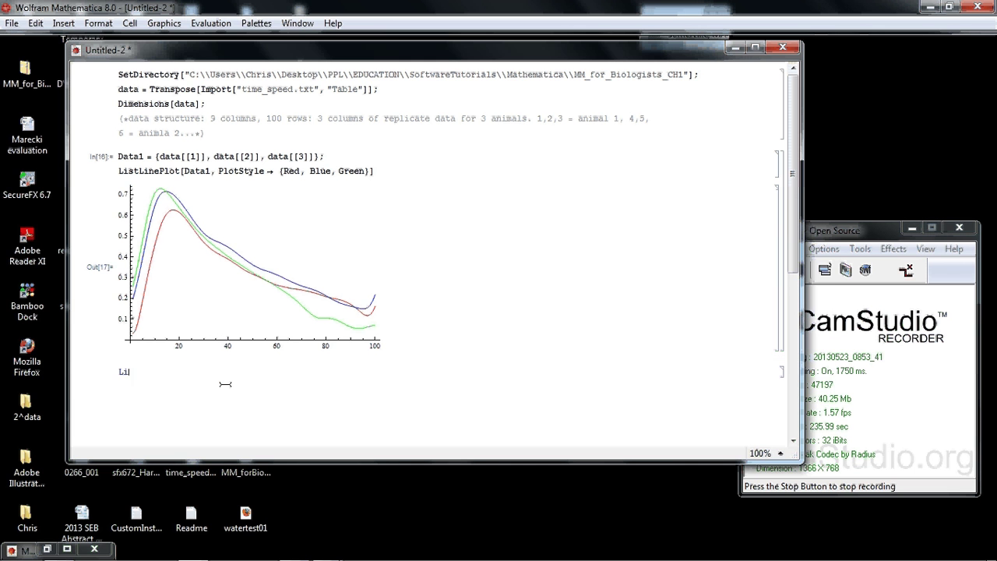
type("stLinePlot[data]")
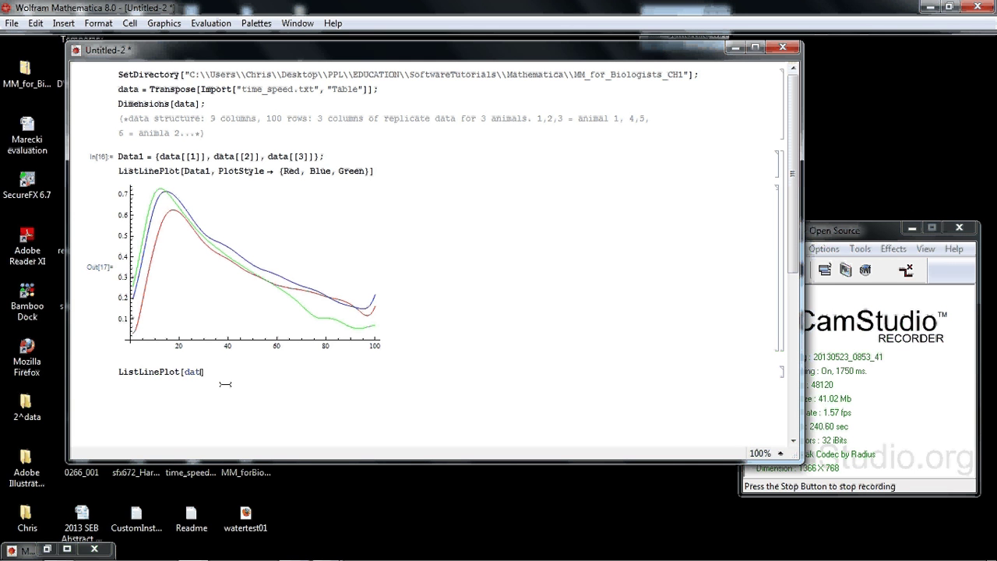
type("[[2]], PlotStyle ->")
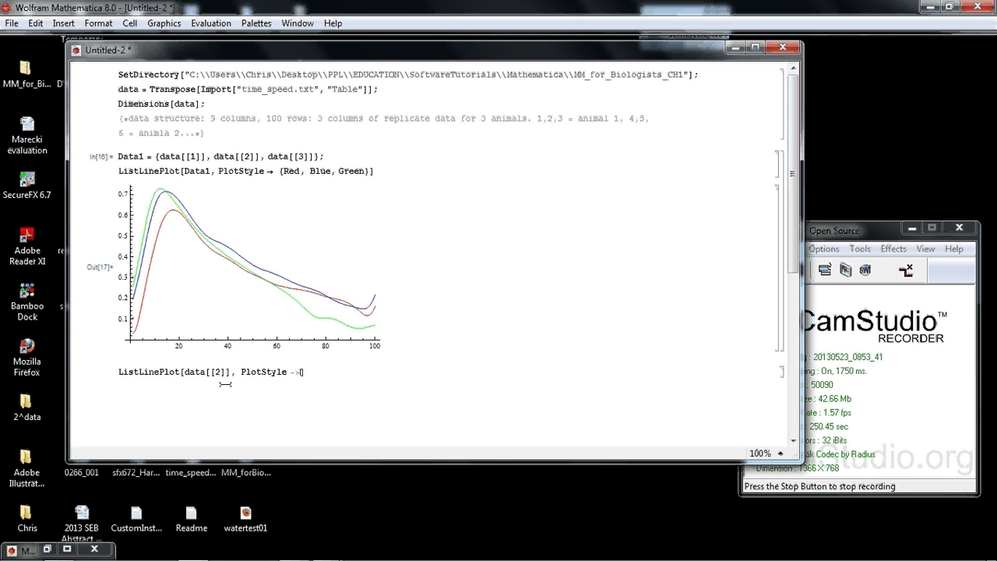
type("Blue")
key("shift+Return")
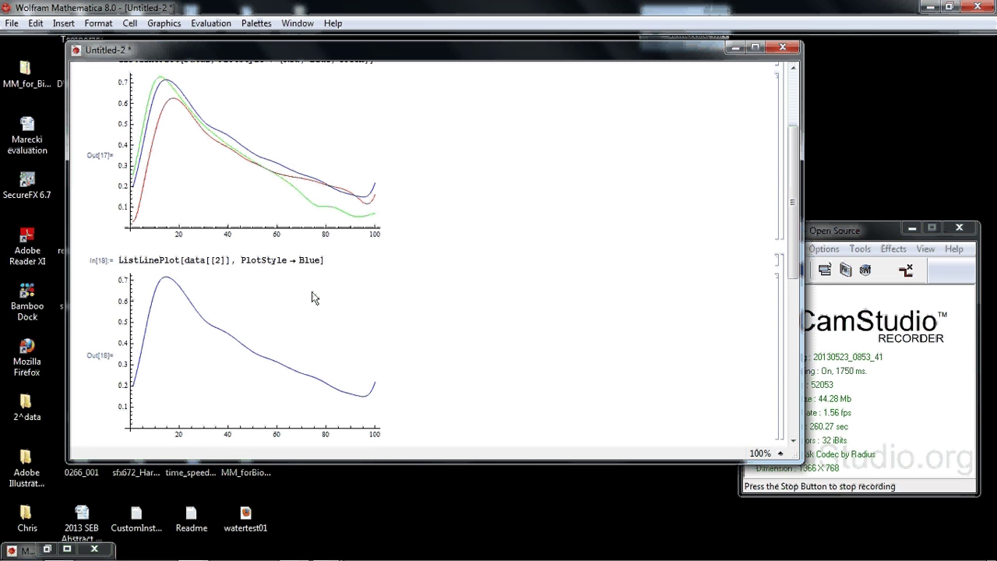
type("{")
key("Right")
key("Right")
key("Right")
key("Right")
type("}")
type(", Da")
type("shed")
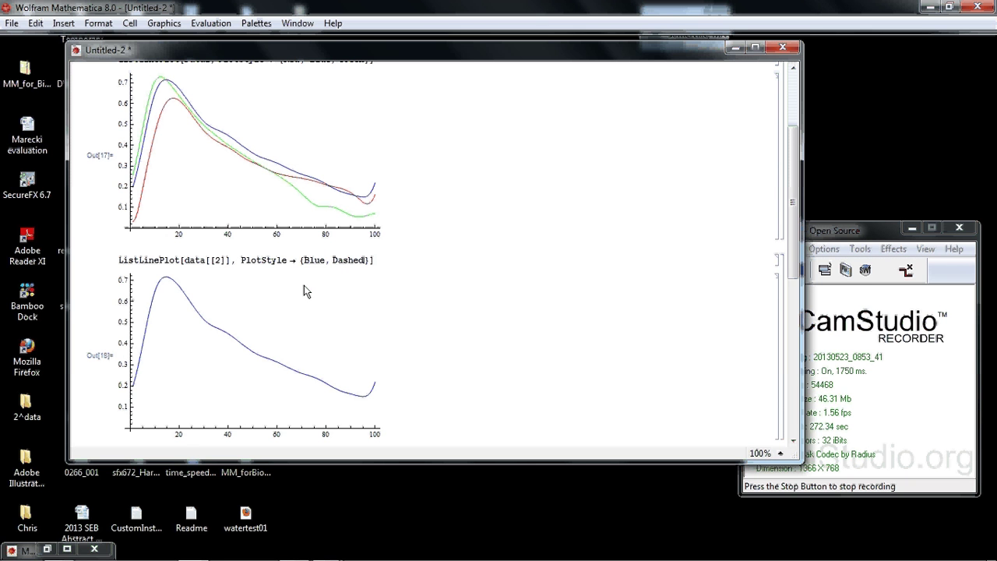
key("shift+Return")
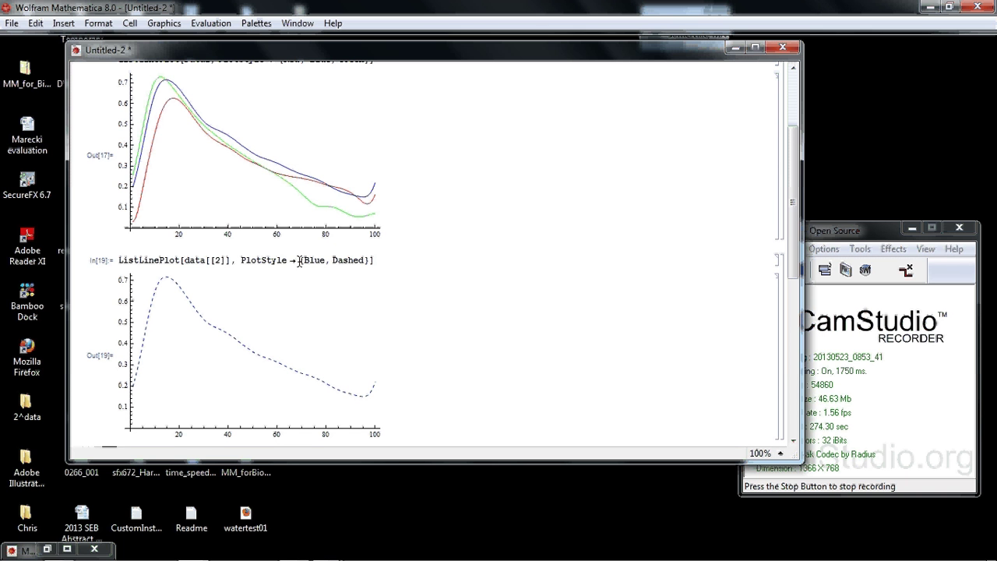
Step: Add Thick to the style list so the curve is thick, dashed and blue
left_click(362, 260)
type(", T")
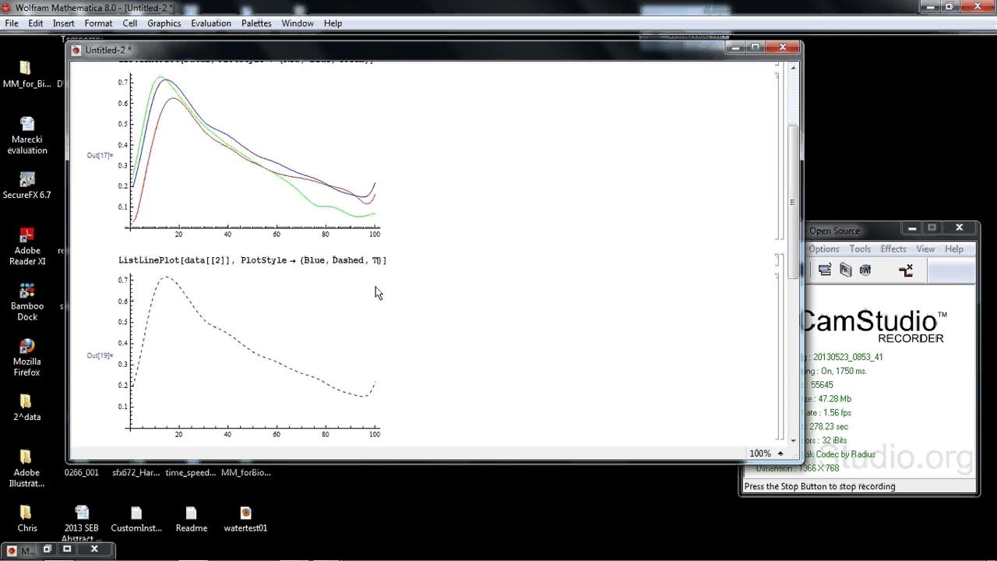
type("hick")
key("shift+Return")
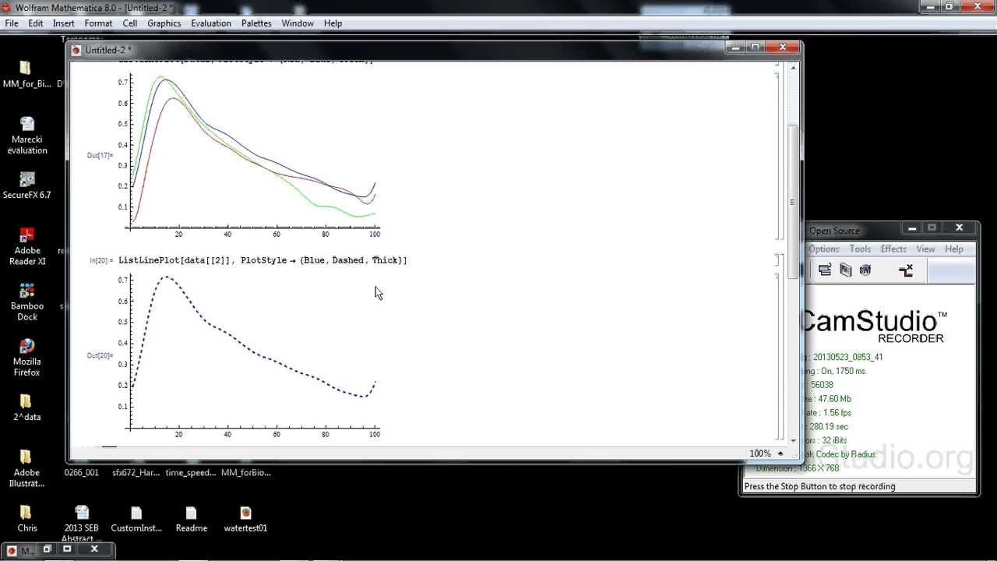
left_click_drag(305, 260, 395, 262)
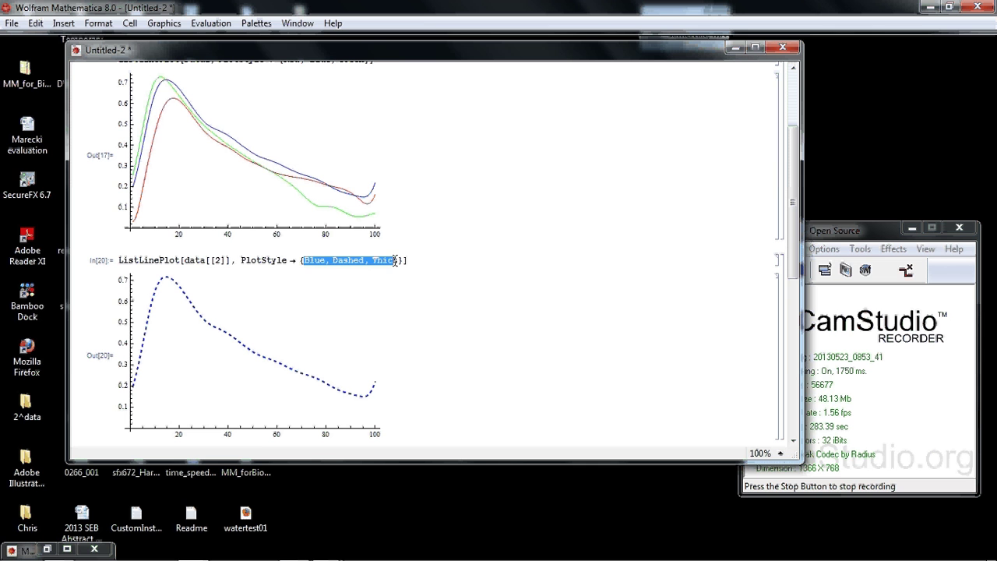
left_click(335, 257)
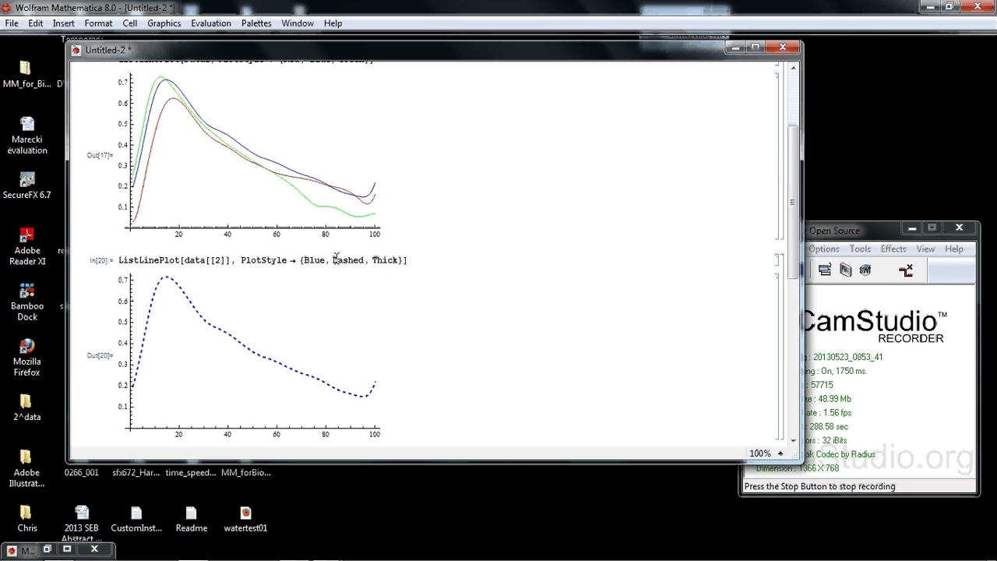
Step: Remove Thick from the style list and re-plot the curve as dashed blue
left_click_drag(333, 259, 395, 257)
key("BackSpace")
type("Whatever")
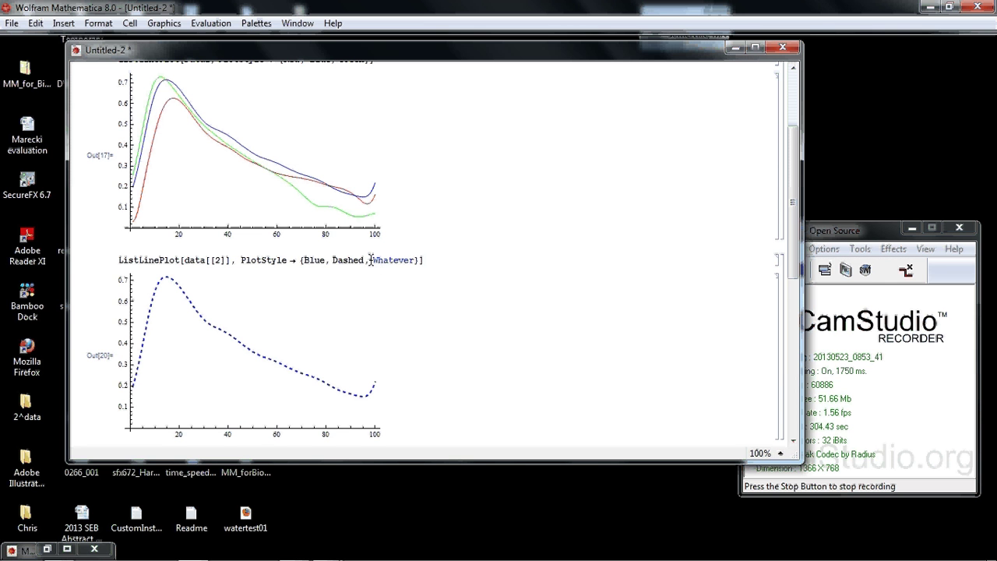
left_click_drag(372, 260, 415, 260)
key("BackSpace")
key("BackSpace")
key("BackSpace")
key("shift+Return")
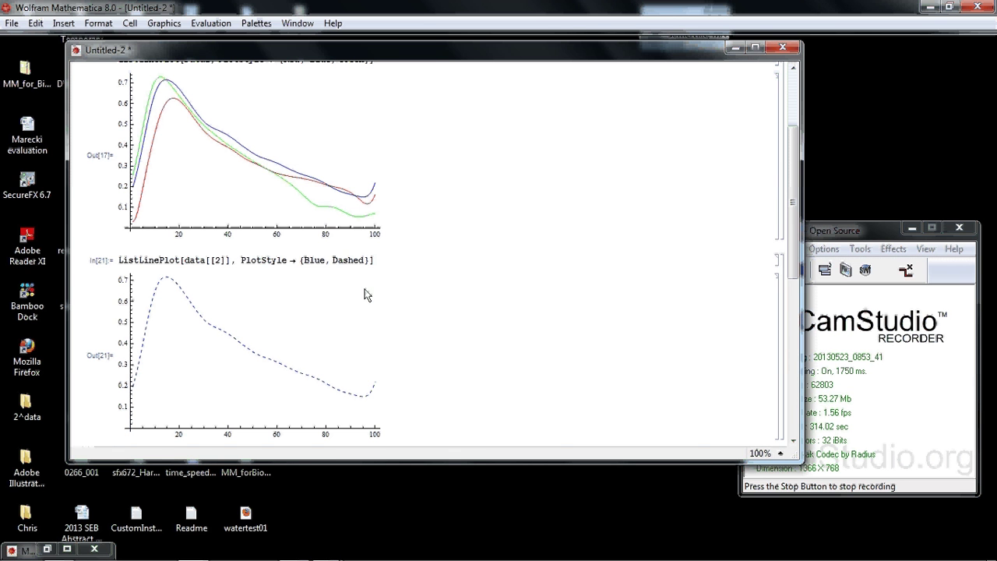
Step: Add Thickness[0.1] to the style, then reduce it to Thickness[0.01] and re-plot
left_click(365, 259)
type(", Thicknes")
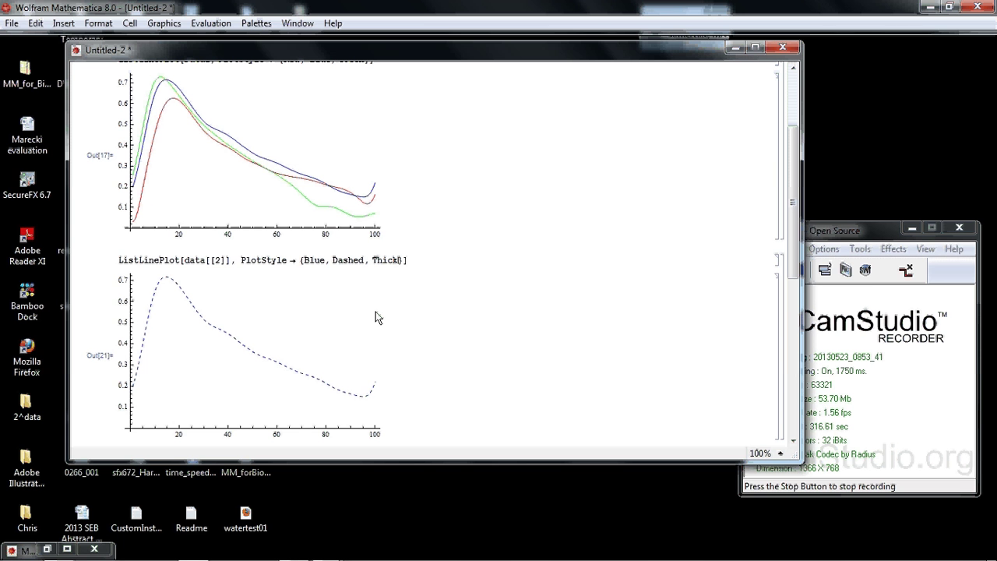
type("s[]")
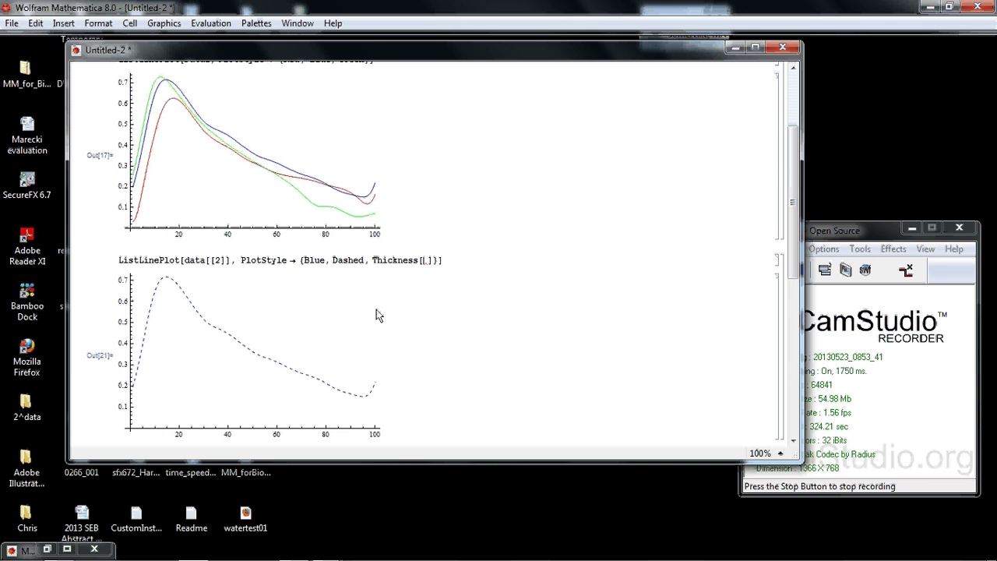
type("0.1")
key("shift+Return")
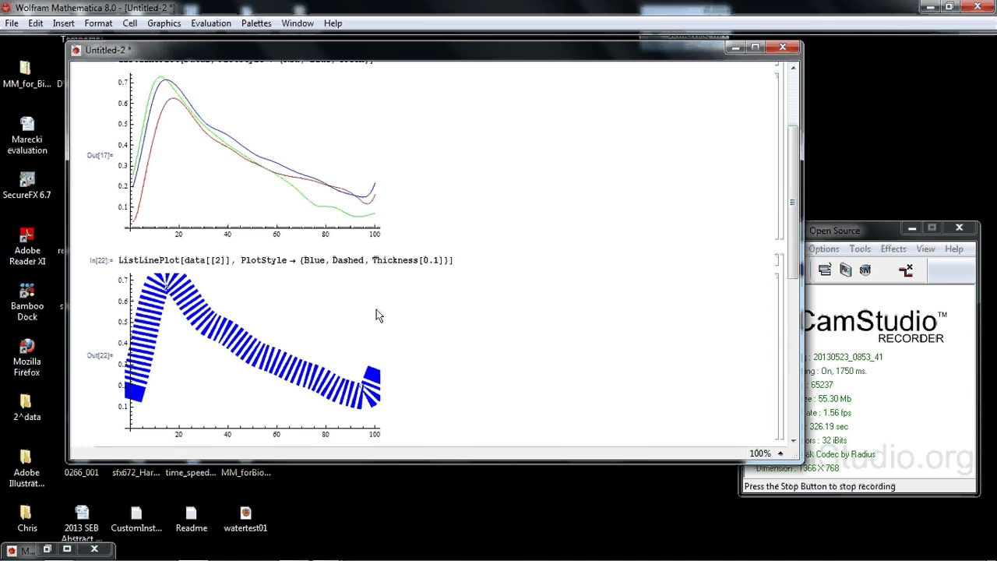
left_click(434, 266)
type("0")
key("shift+Return")
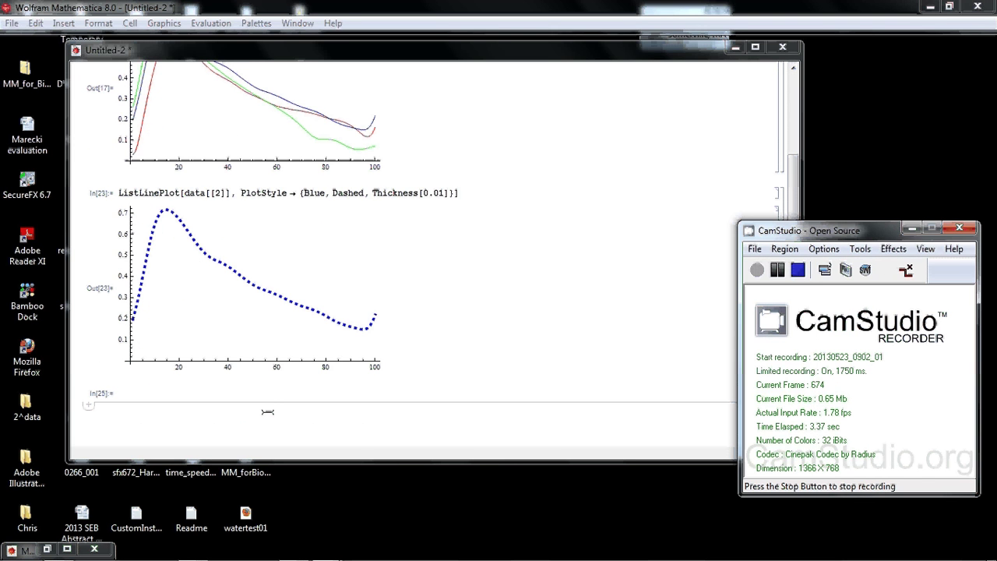
Step: Evaluate ColorSetter[Black] in a new cell below the plot to get a swatch
left_click(177, 249)
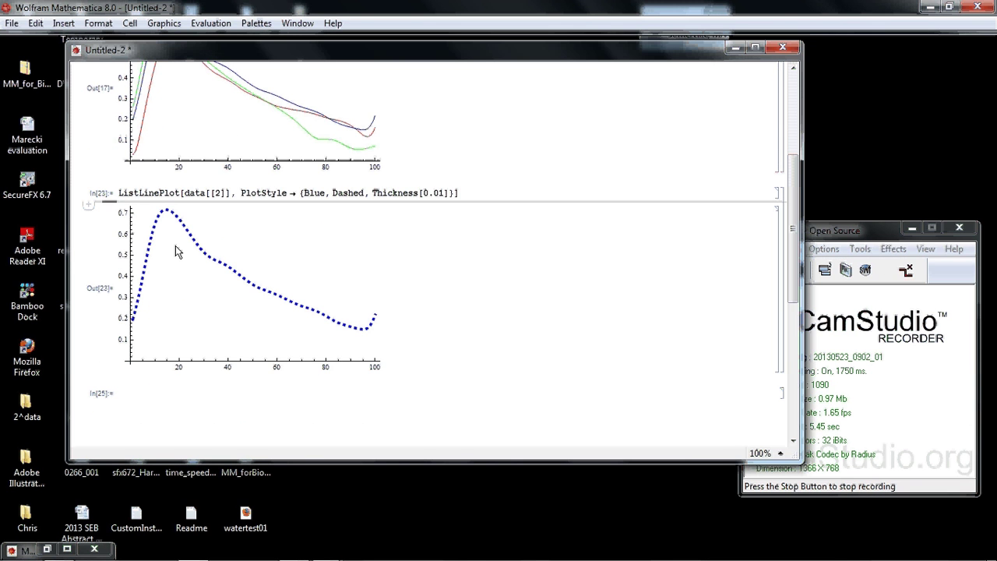
left_click(136, 400)
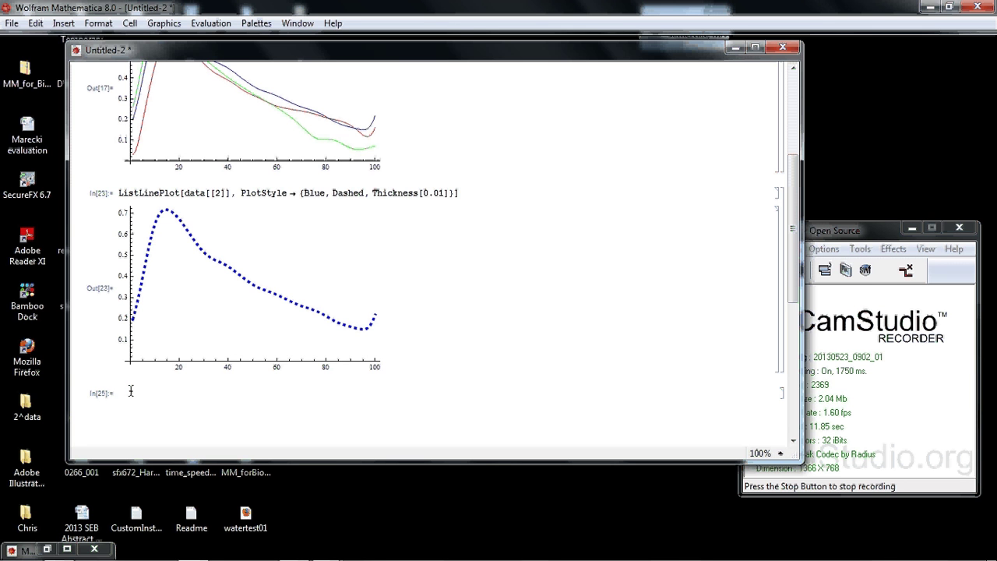
type("a")
key("BackSpace")
type("ColorSe")
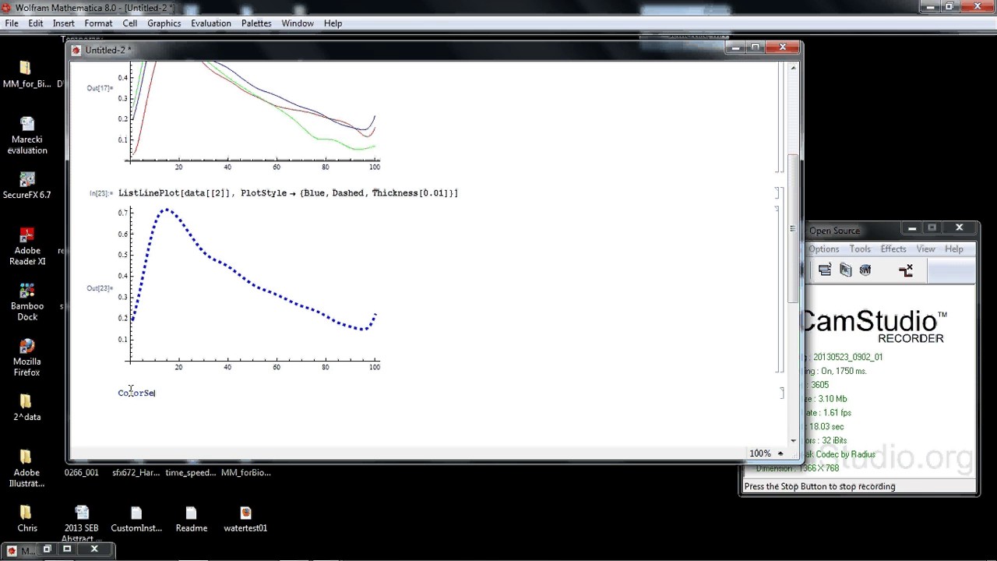
type("tter[]")
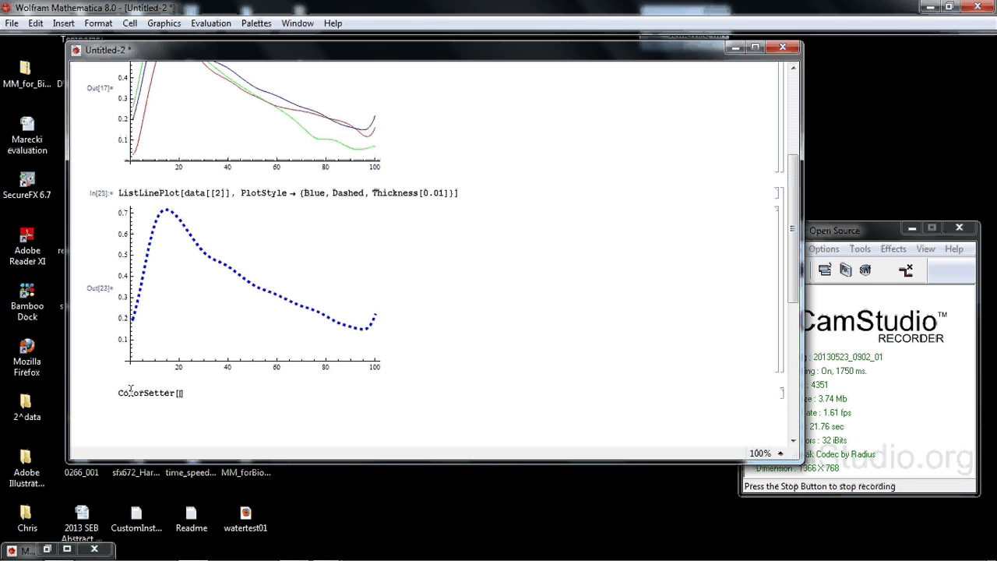
type("Black")
key("shift+Return")
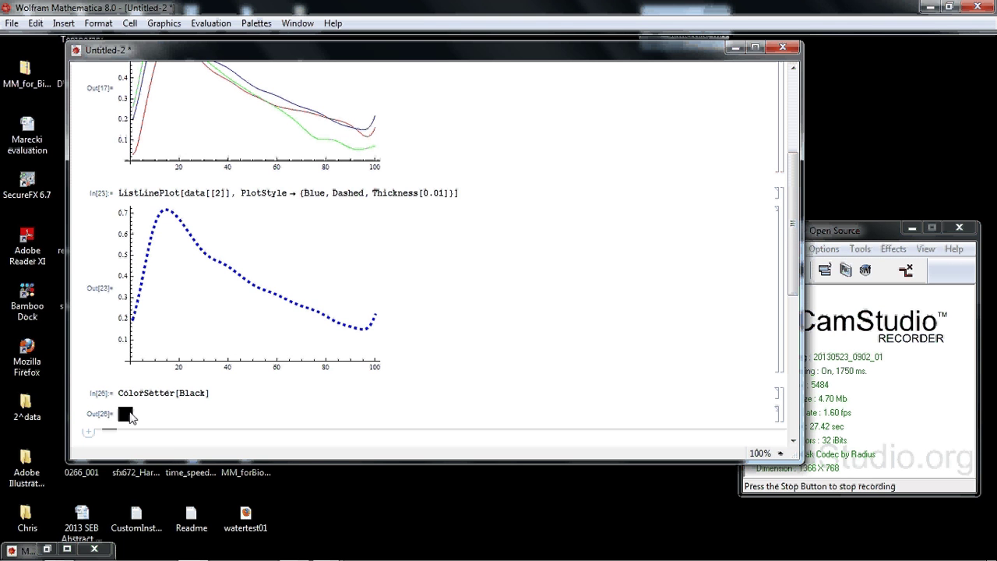
Step: Try a green hue in the swatch's colour picker, then cancel it
left_click(124, 414)
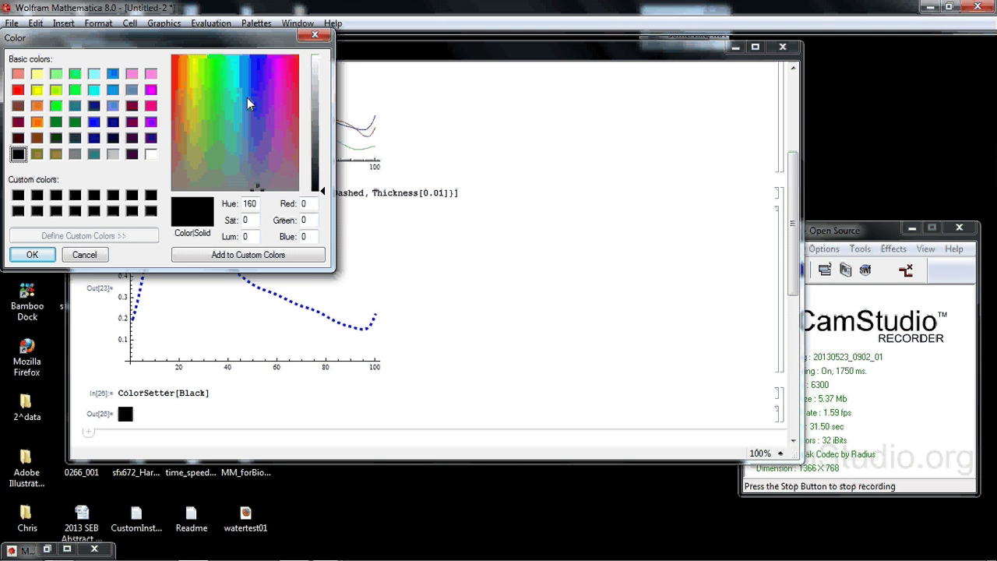
left_click_drag(249, 100, 270, 70)
left_click(202, 78)
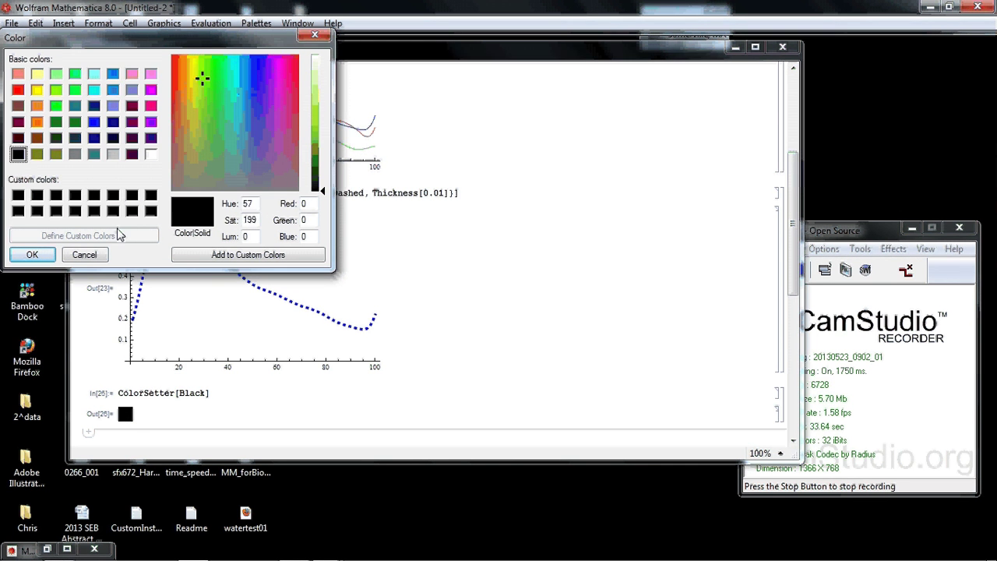
left_click(84, 255)
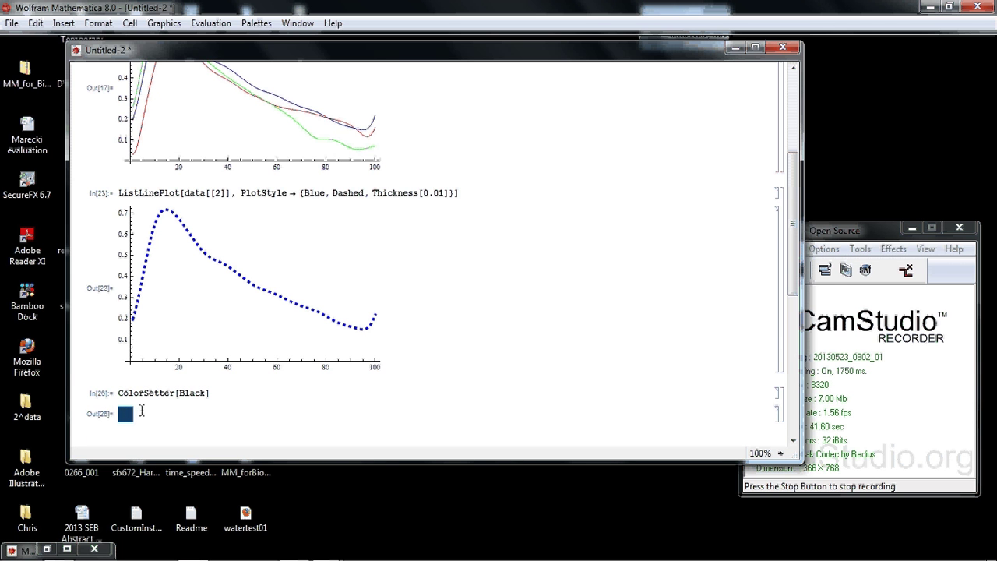
Step: Create a Setting[] cell around a pasted colour swatch and set the swatch to vivid green
left_click(118, 440)
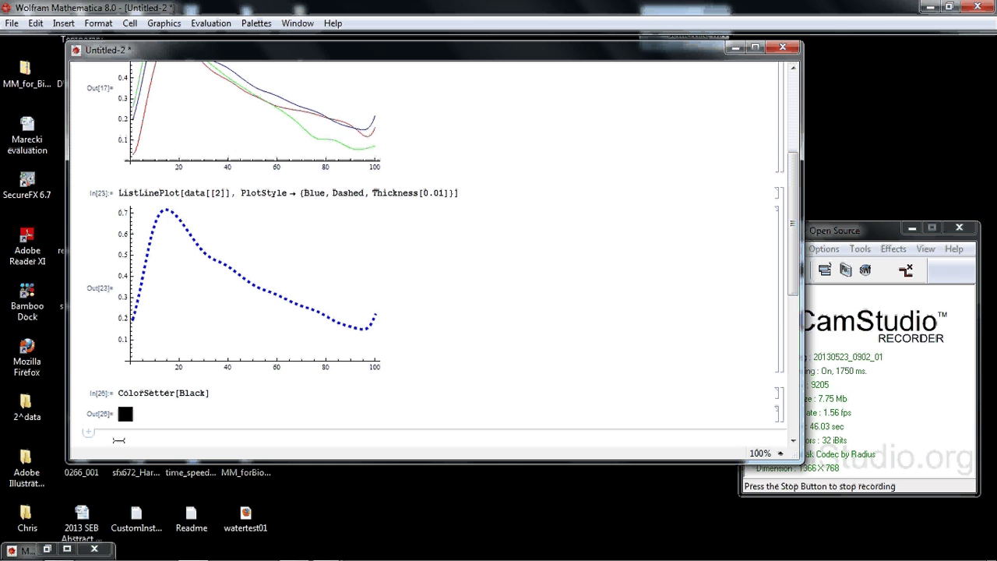
type("Setting")
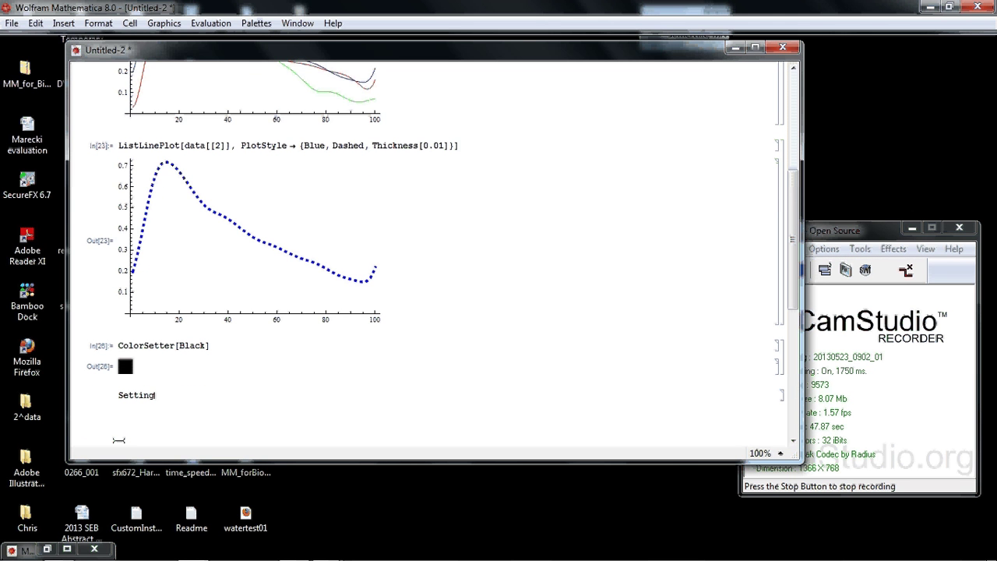
type("[]")
key("ctrl+v")
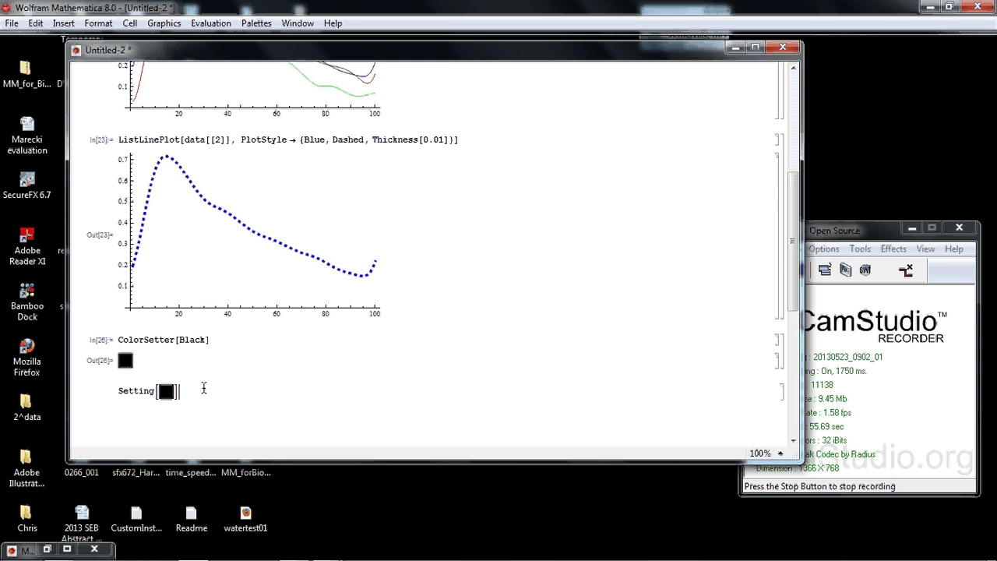
key("shift+Return")
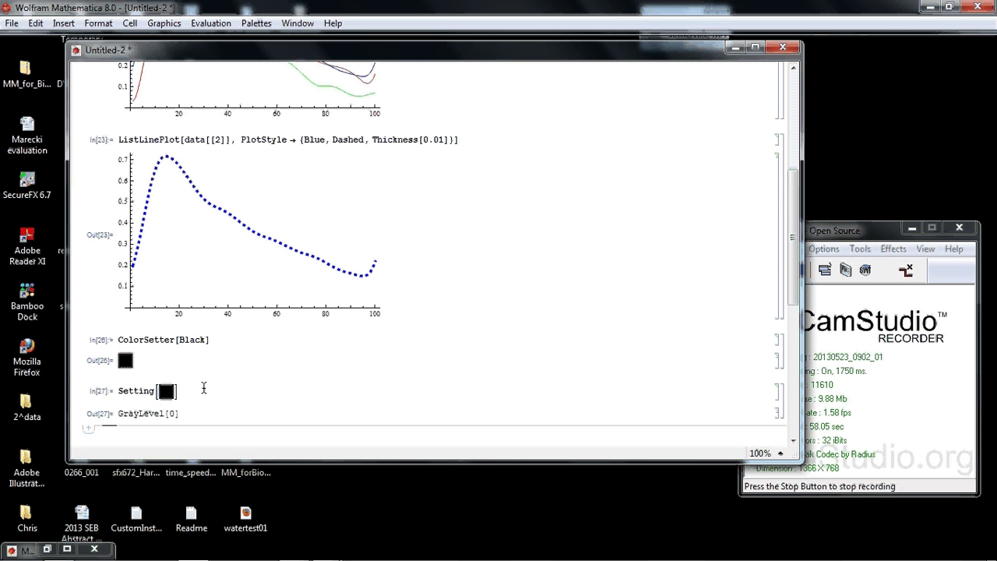
left_click(166, 390)
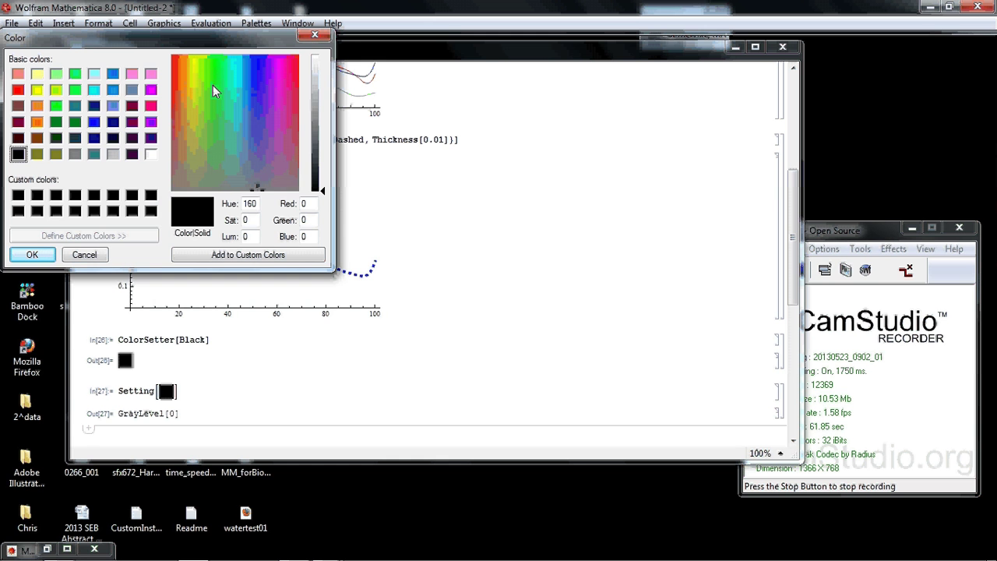
left_click(213, 85)
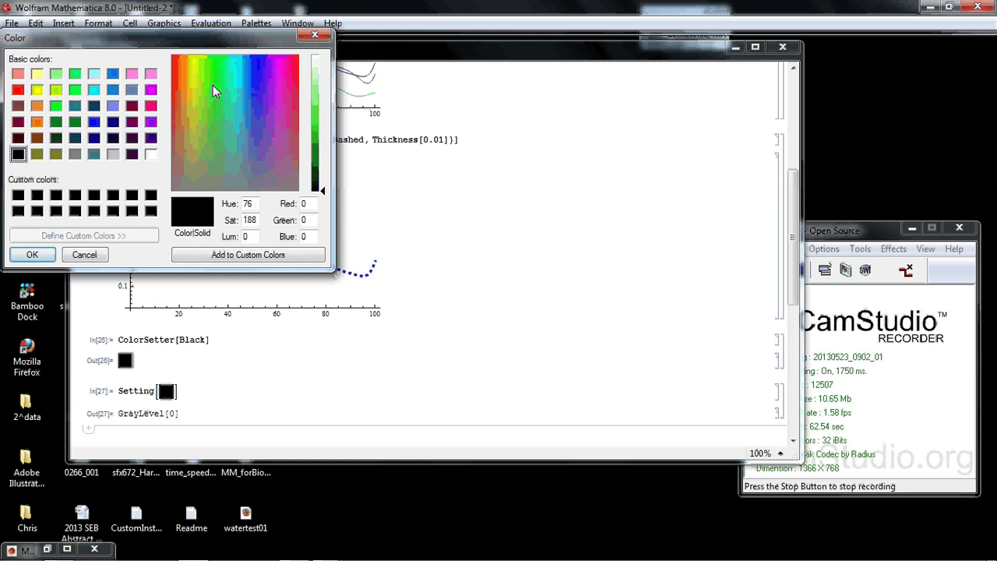
left_click(320, 122)
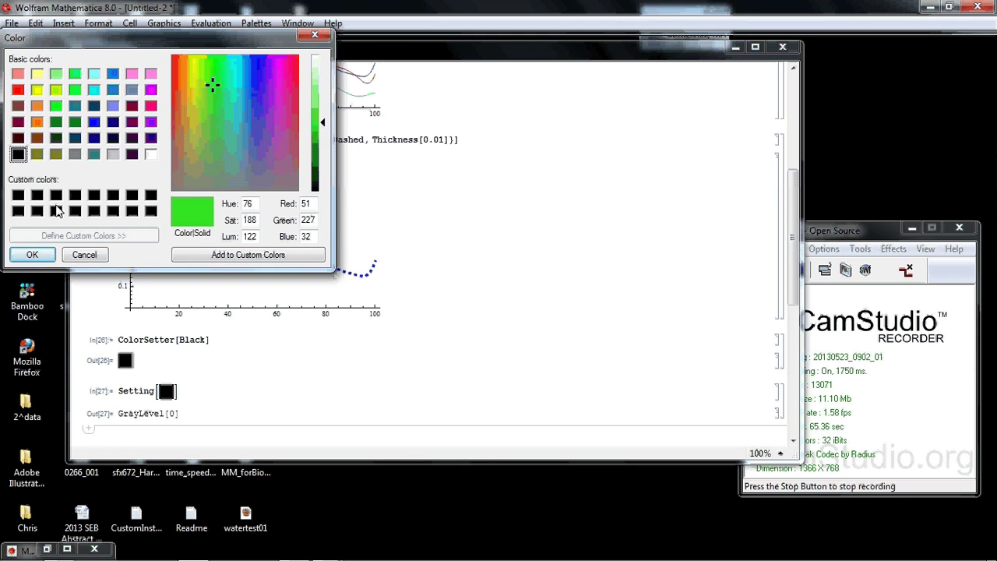
left_click(31, 255)
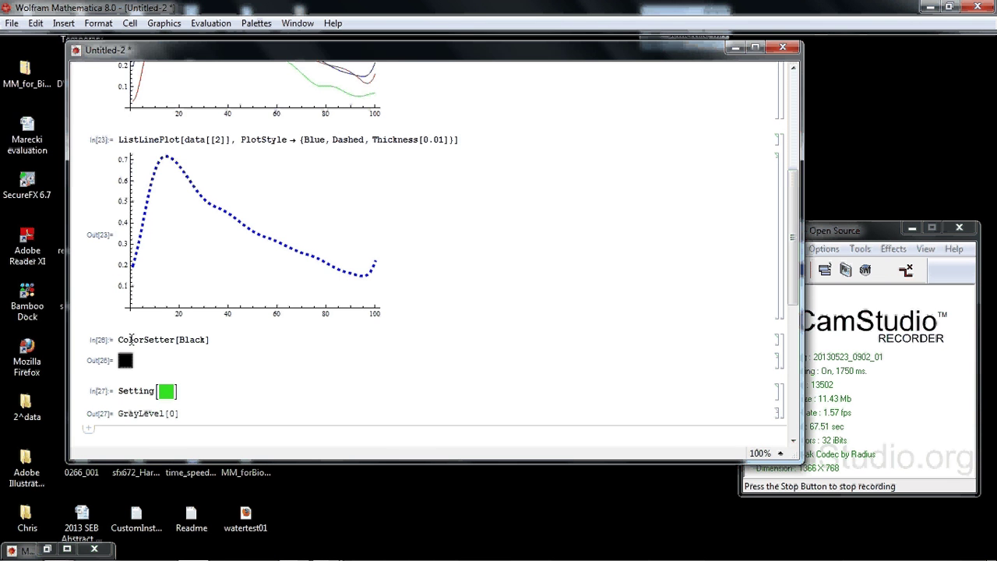
Step: Re-evaluate the Setting cell to get RGBColor[0.2, 0.890196, 0.12549] and select the output
left_click(187, 394)
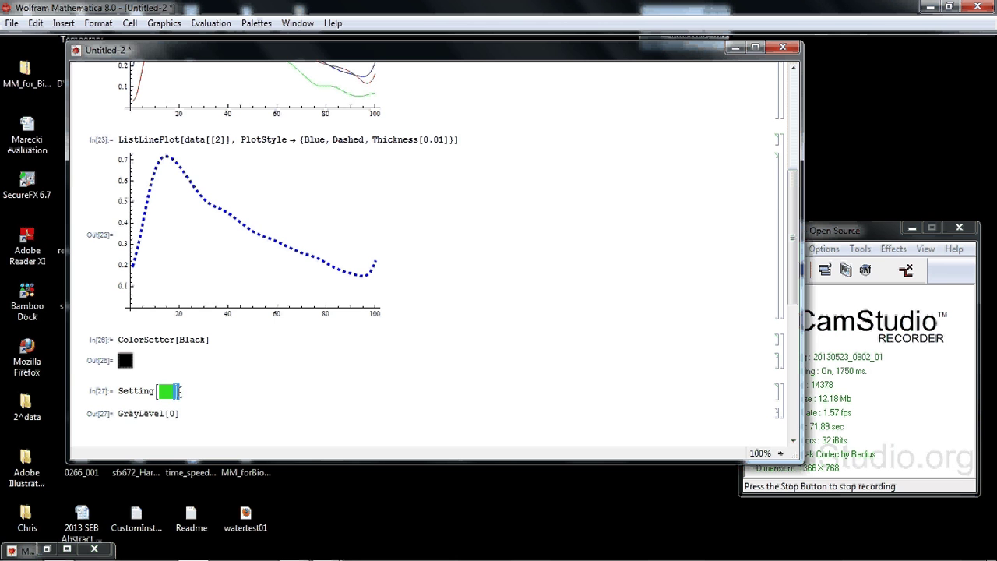
key("shift+Return")
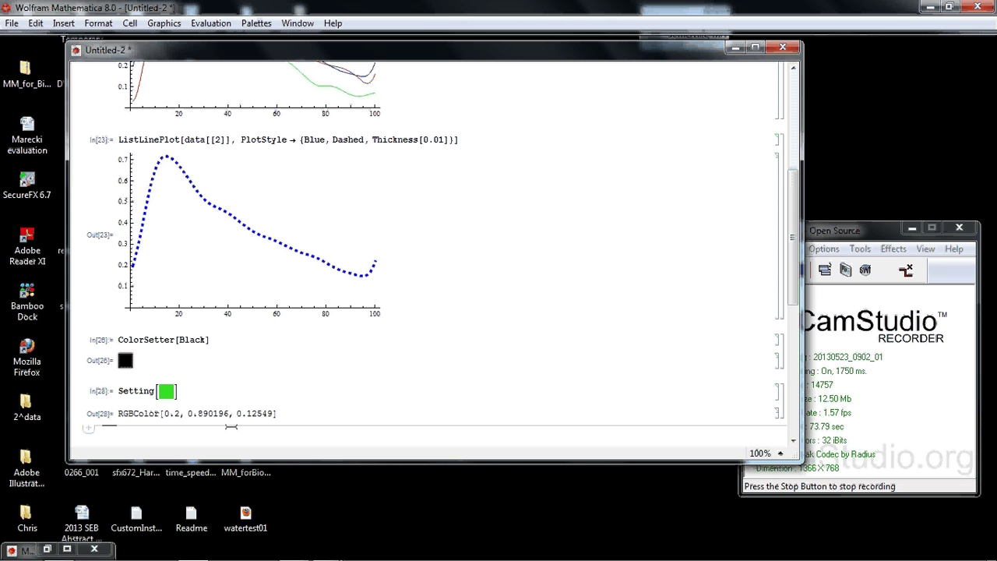
left_click_drag(282, 414, 113, 421)
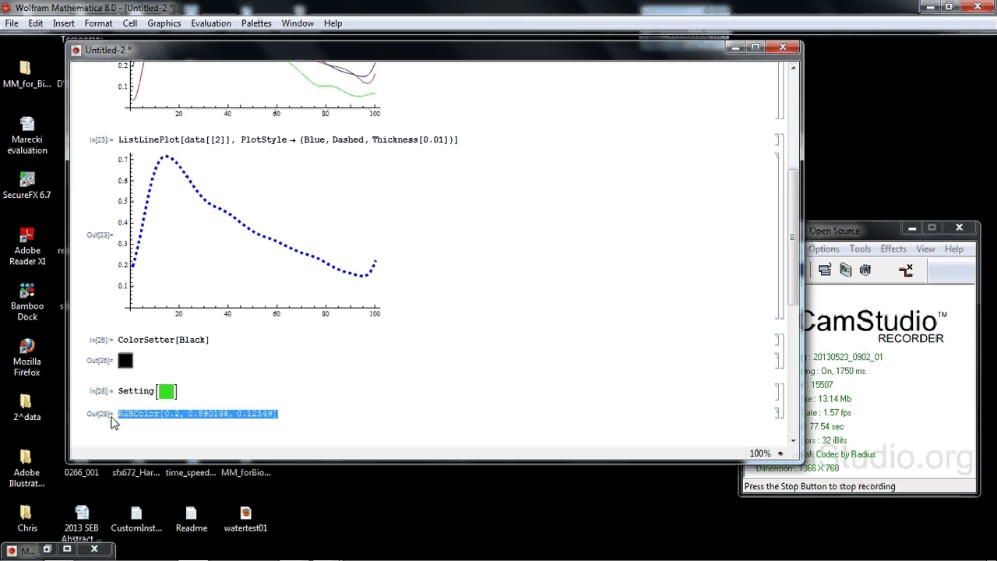
left_click(192, 392)
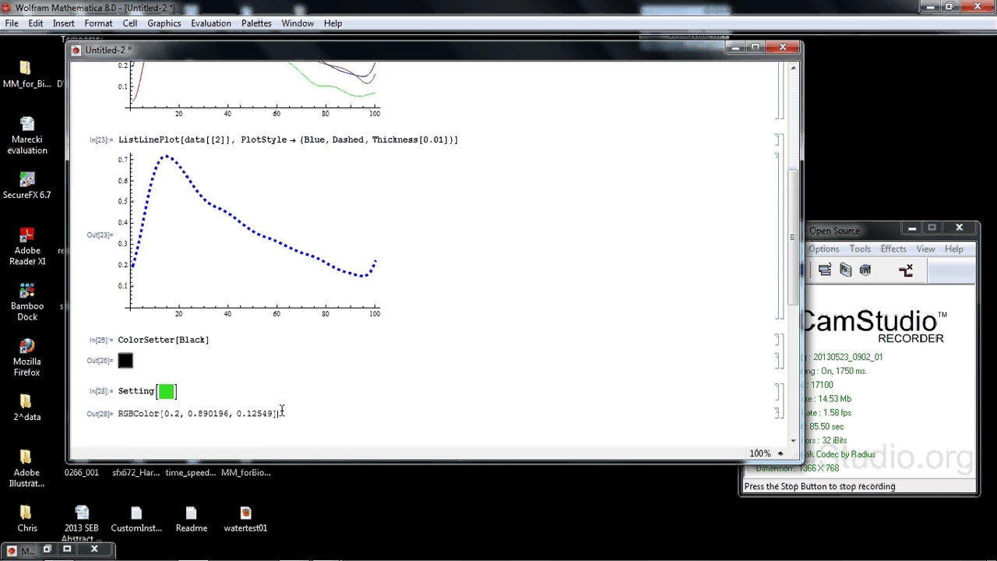
Step: Replace Blue in the dashed plot's PlotStyle with the copied RGBColor value and re-run the plot
left_click_drag(278, 412, 67, 381)
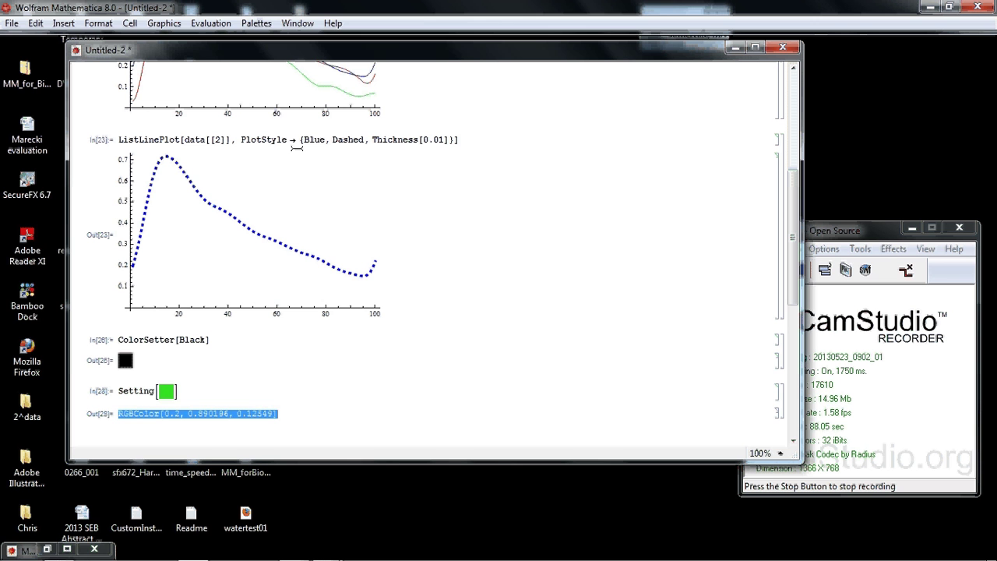
left_click(305, 139)
double_click(311, 139)
type("RGBColor[0.2`, 0.8901960784313725`, 0.12549019607843137`]")
key("shift+Return")
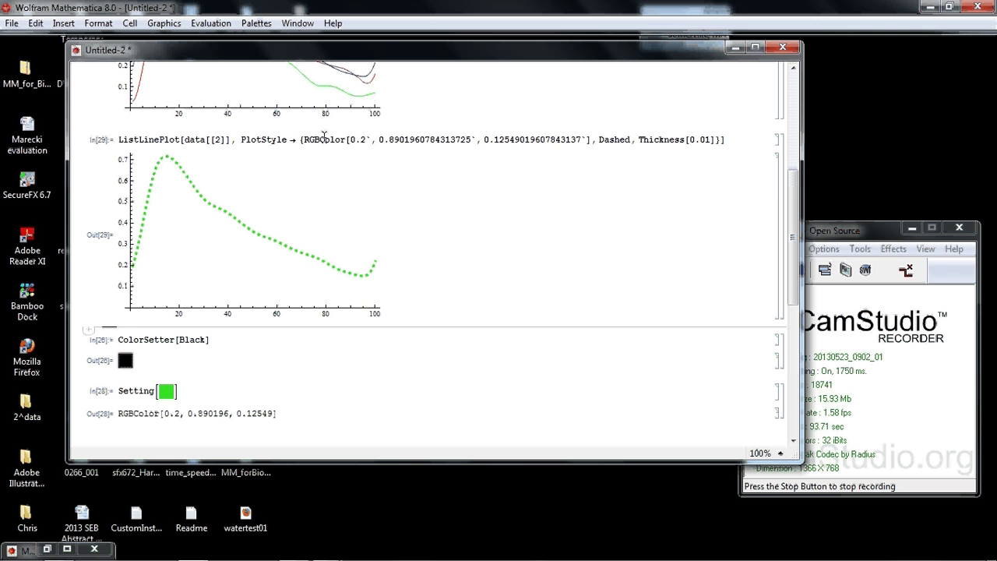
Step: Paste the Setting colour swatch over the RGBColor value in the plot style and re-run
left_click(180, 390)
left_click_drag(180, 390, 104, 396)
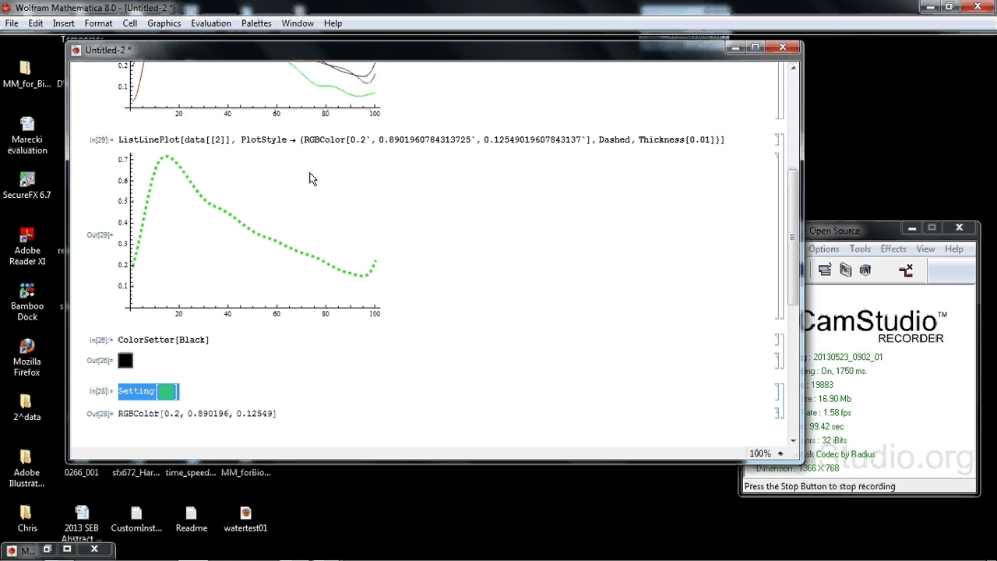
left_click_drag(304, 140, 593, 139)
key("ctrl+v")
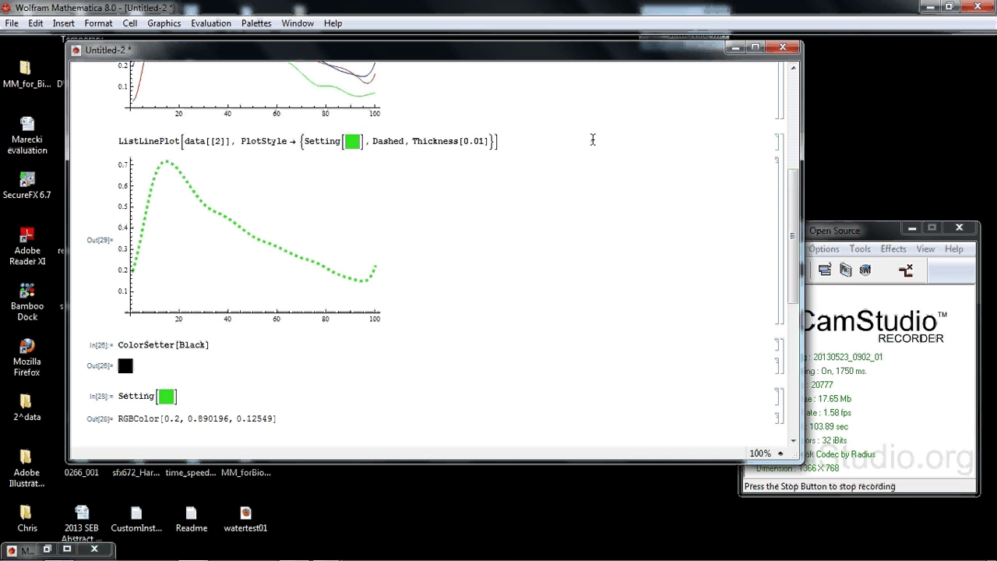
key("shift+Return")
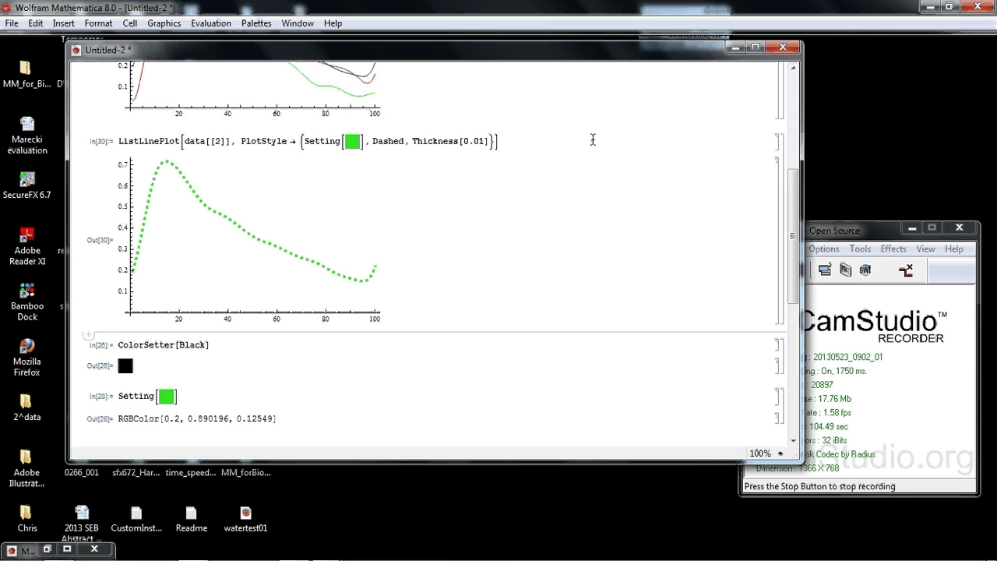
Step: Set the plot's colour swatch to blue and redraw the curve
left_click(346, 148)
left_click(257, 81)
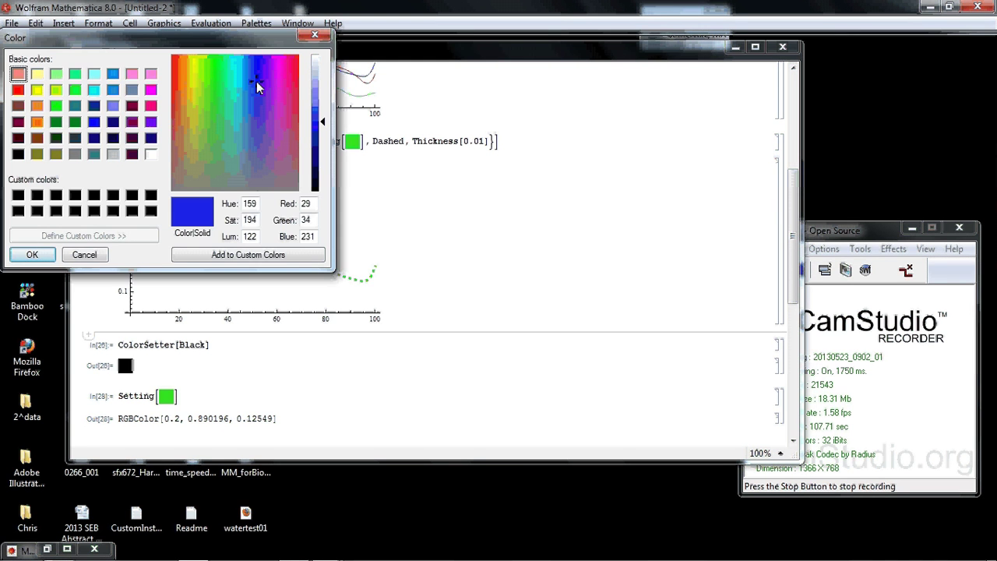
left_click(16, 257)
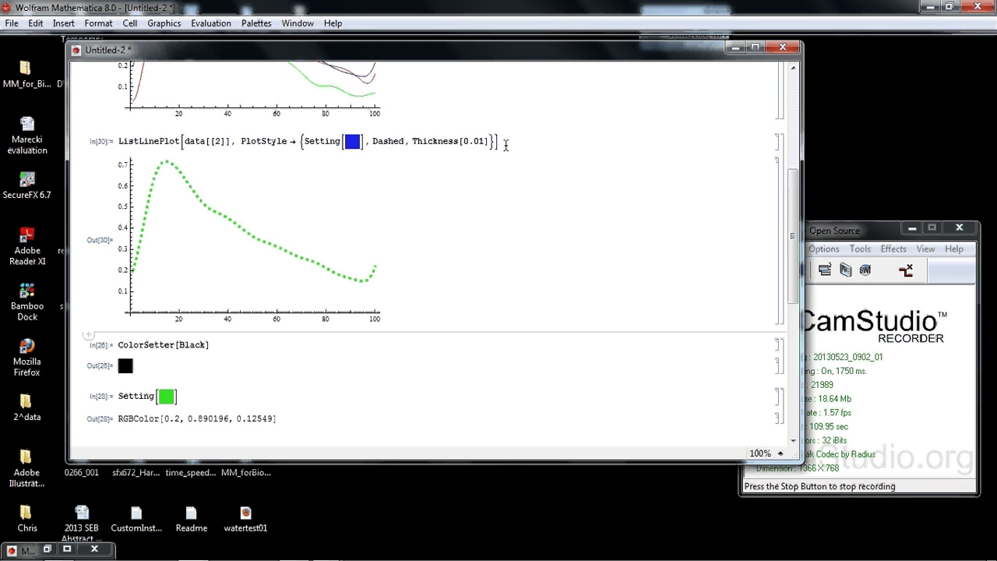
key("shift+Return")
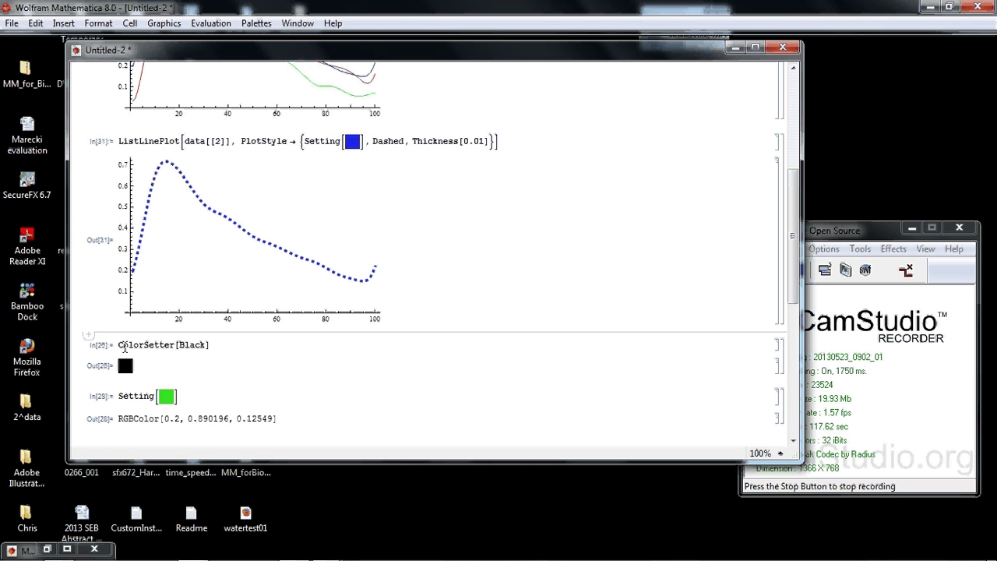
Step: Delete the ColorSetter[Black] cell from the notebook
left_click_drag(123, 347, 252, 356)
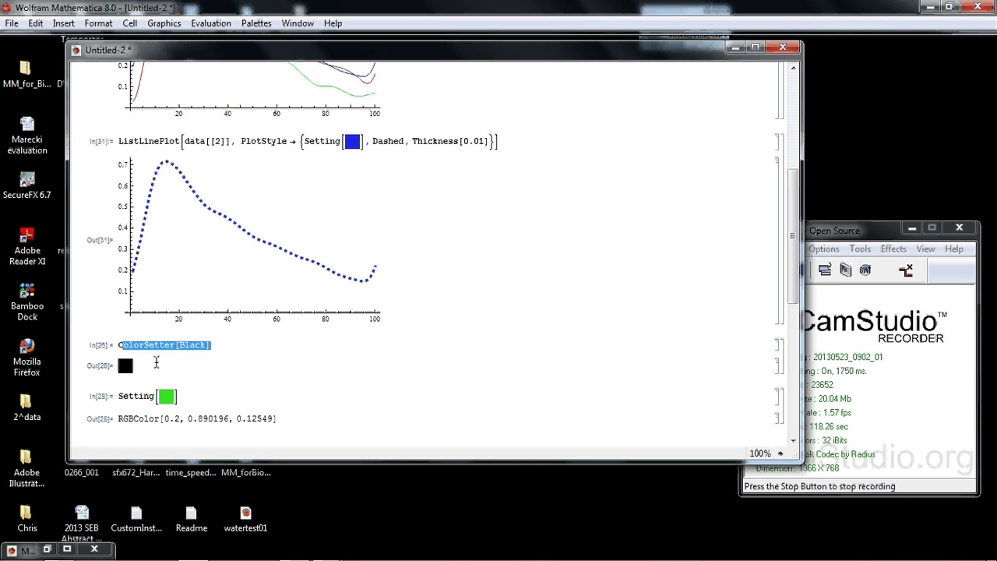
left_click(783, 360)
key("Delete")
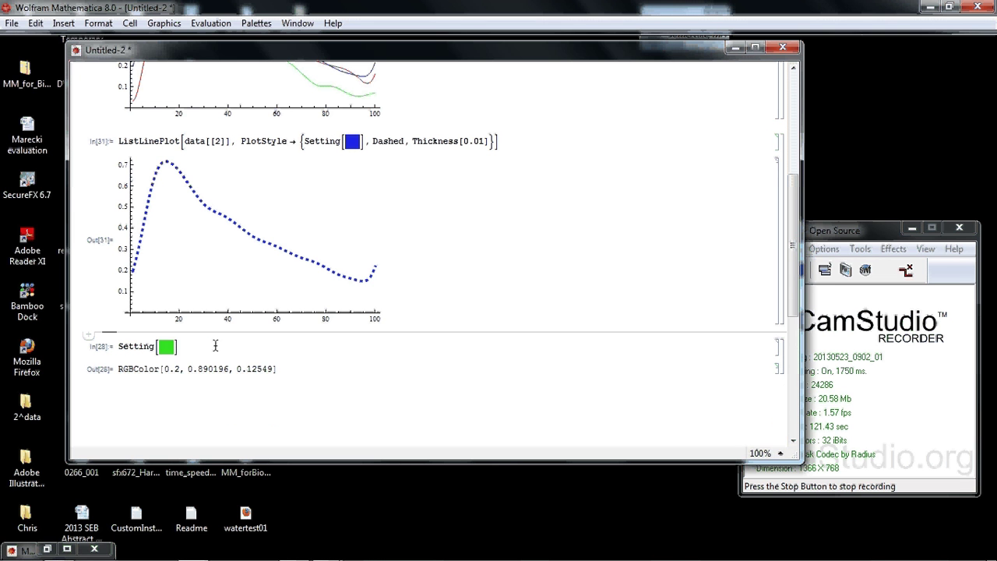
left_click_drag(189, 346, 70, 343)
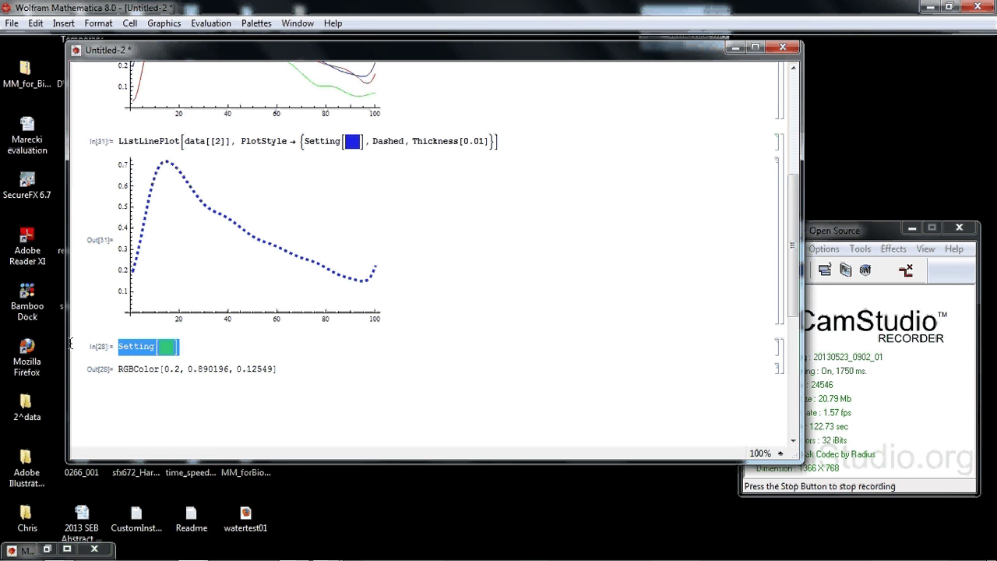
left_click(192, 343)
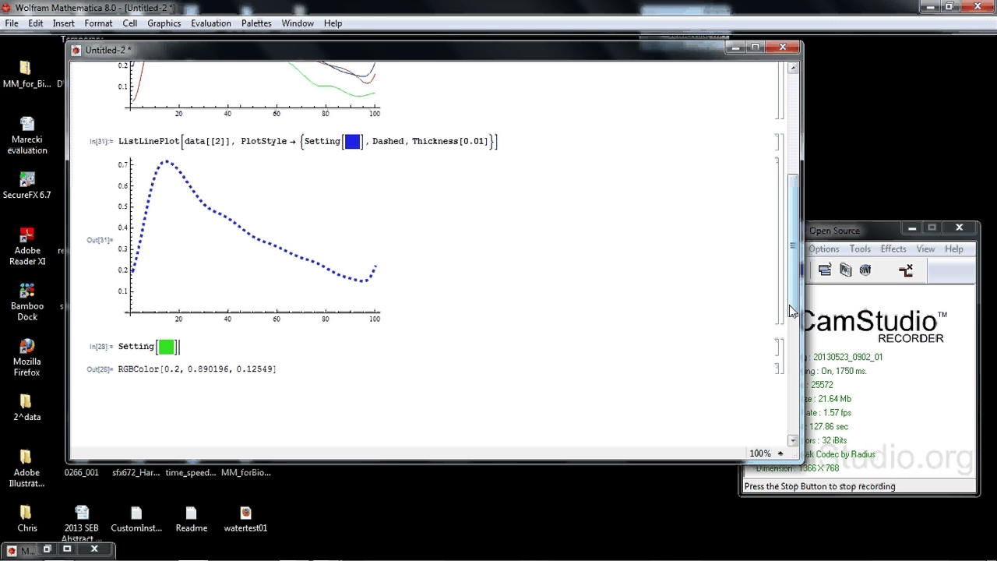
left_click_drag(792, 310, 789, 284)
Step: Paste the green swatch Setting over Red, Blue and Green in the Data1 PlotStyle and re-evaluate
double_click(180, 391)
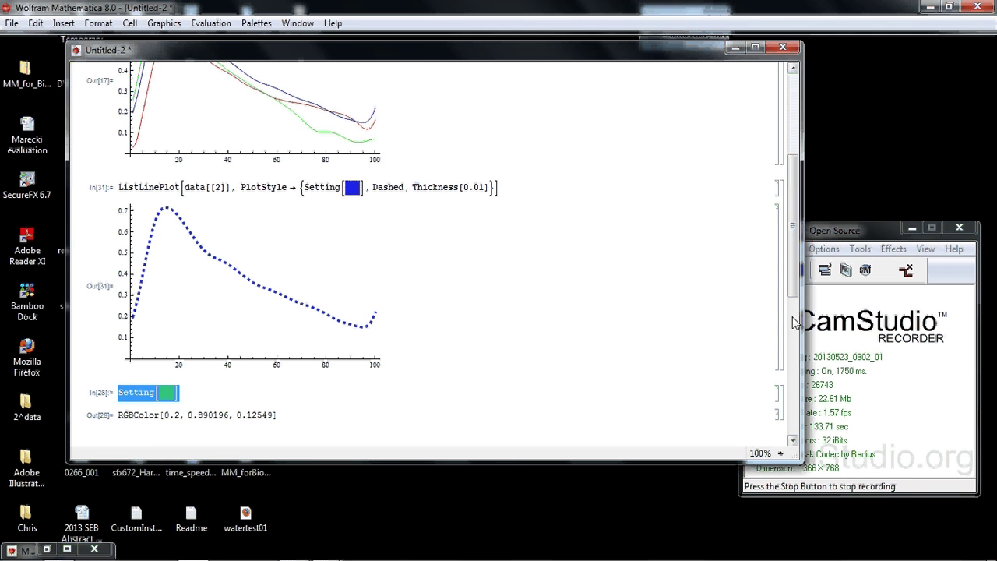
left_click_drag(794, 322, 790, 208)
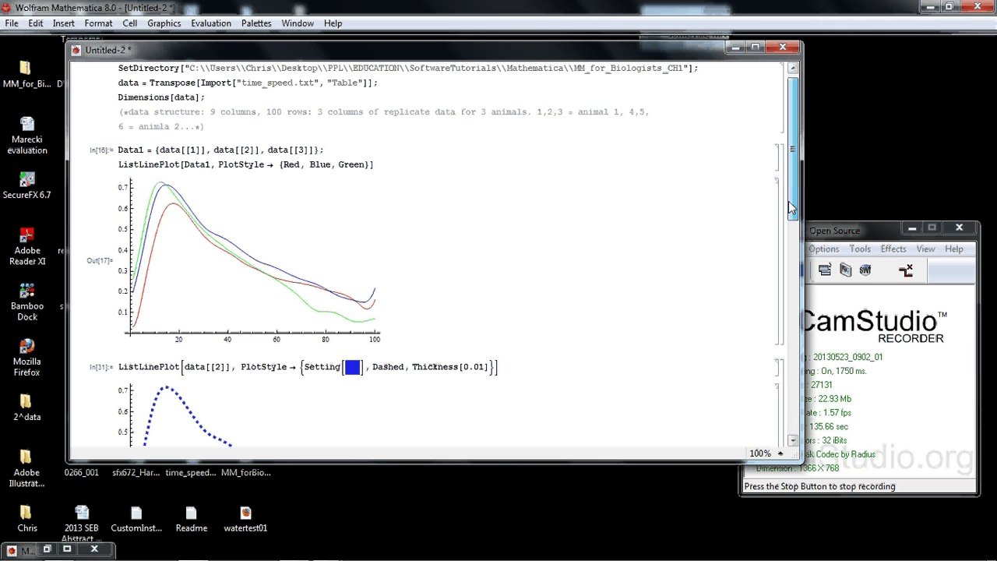
double_click(287, 165)
key("ctrl+v")
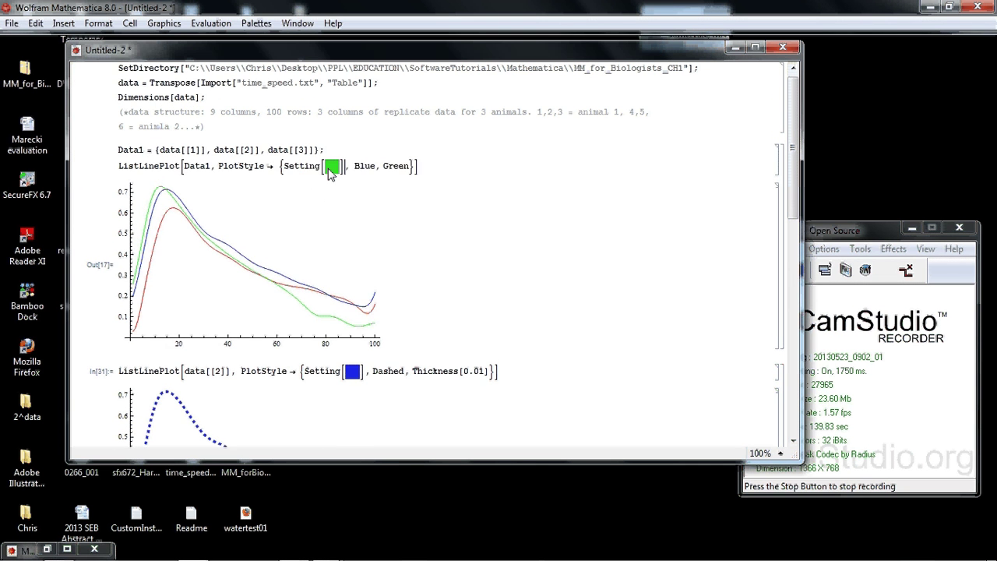
double_click(362, 165)
key("ctrl+v")
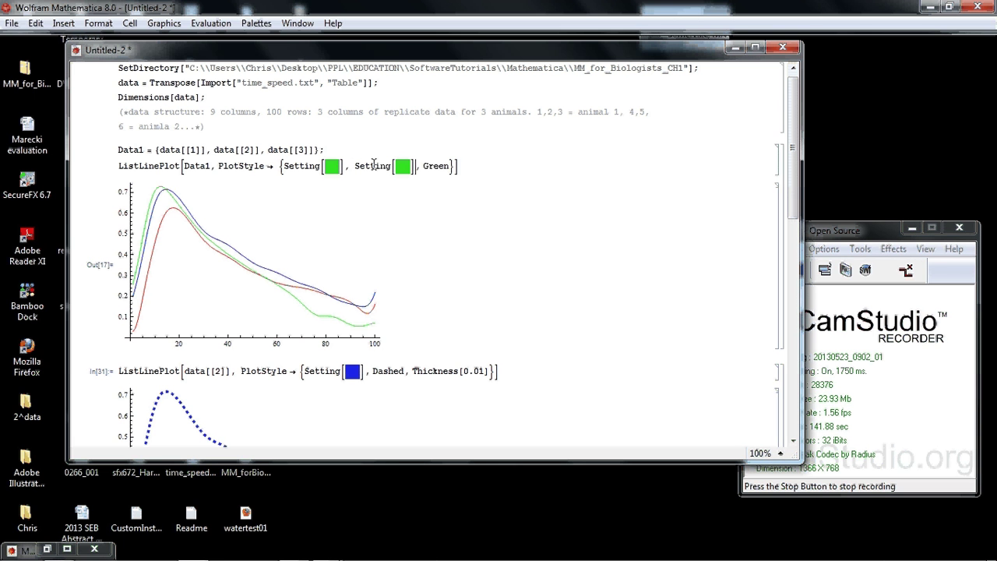
double_click(436, 165)
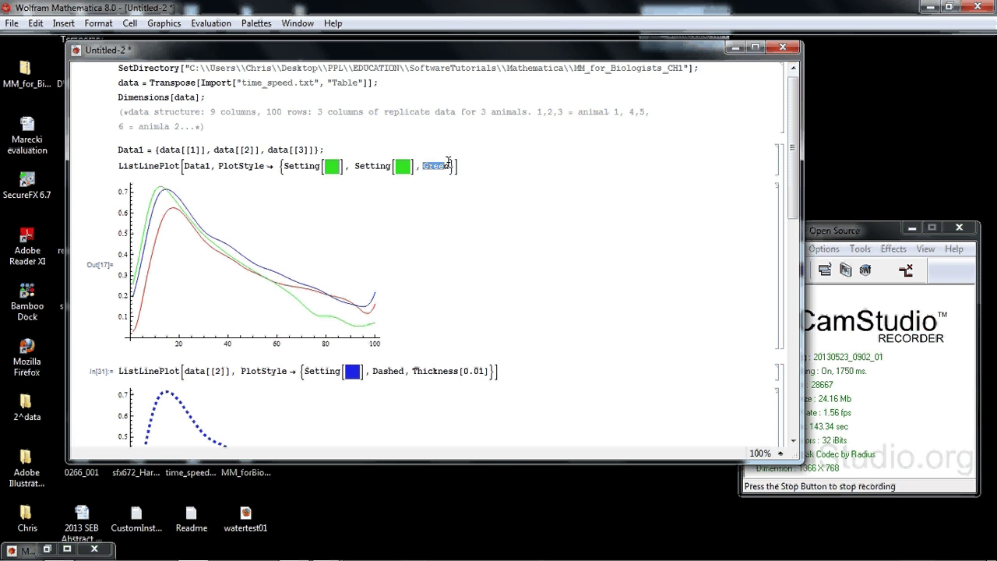
key("ctrl+v")
key("shift+Return")
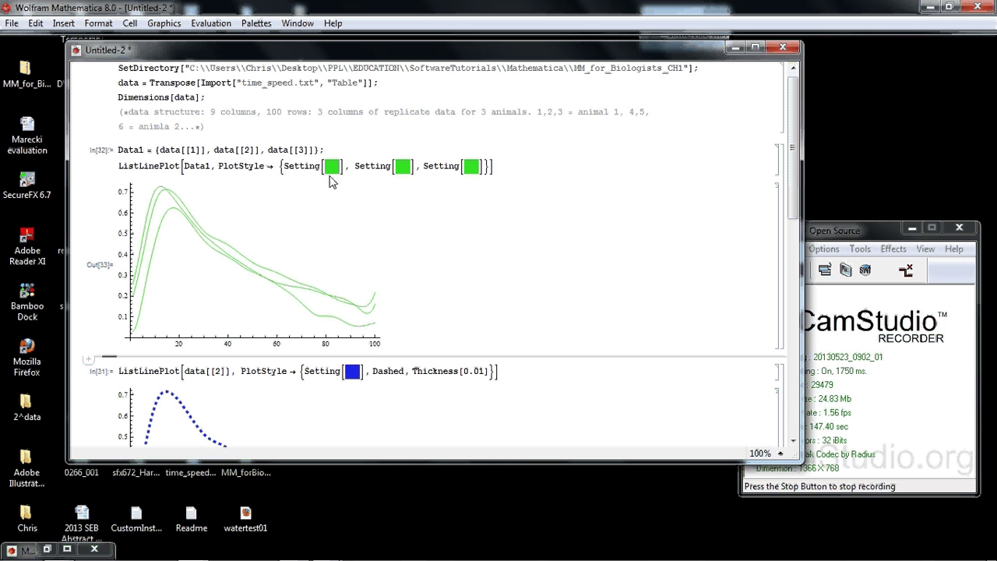
Step: Make the first two style entries {Setting, Dashed} and {Setting, Thick}
left_click(282, 167)
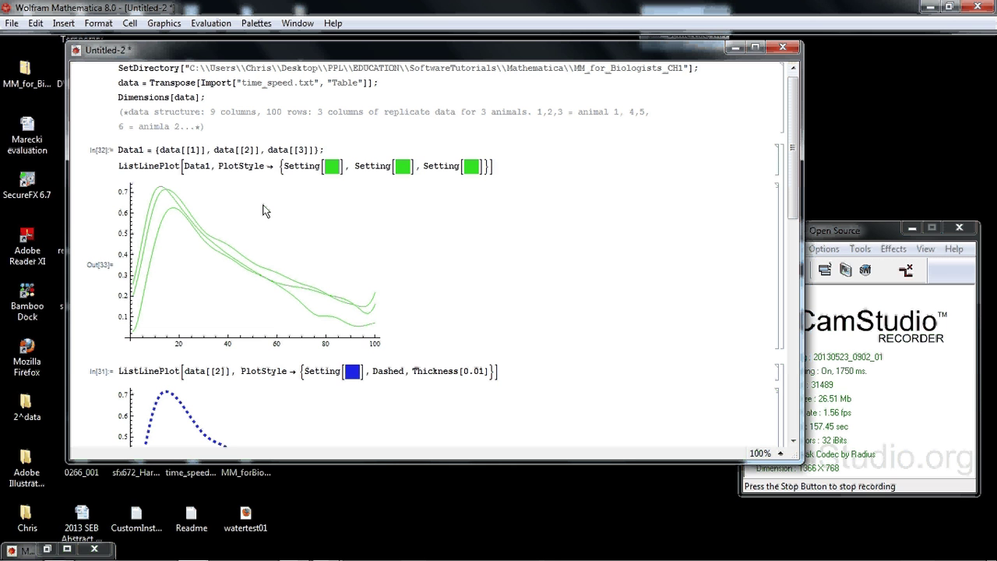
key("Right")
key("Right")
key("Right")
key("Right")
left_click(281, 166)
type("{")
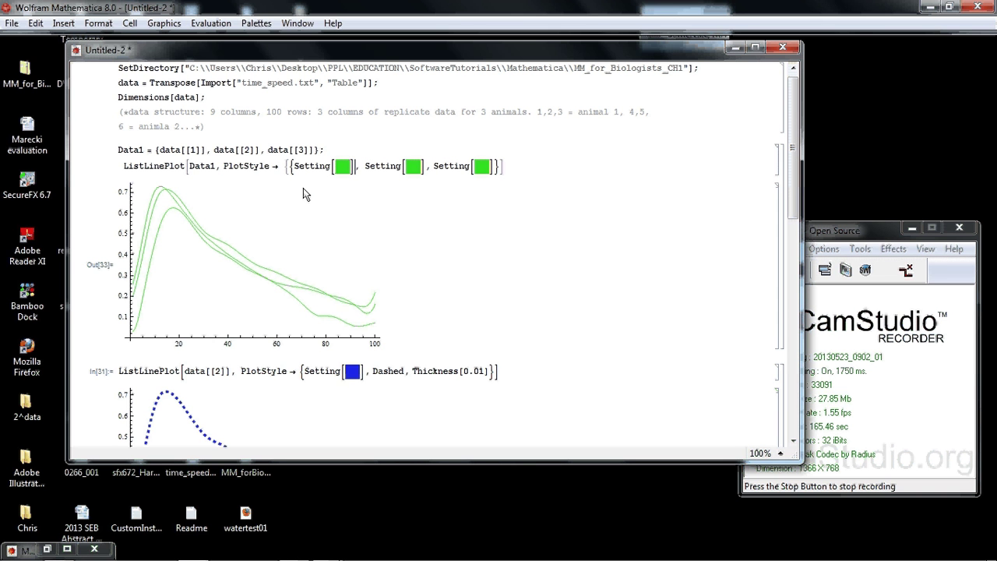
type("}")
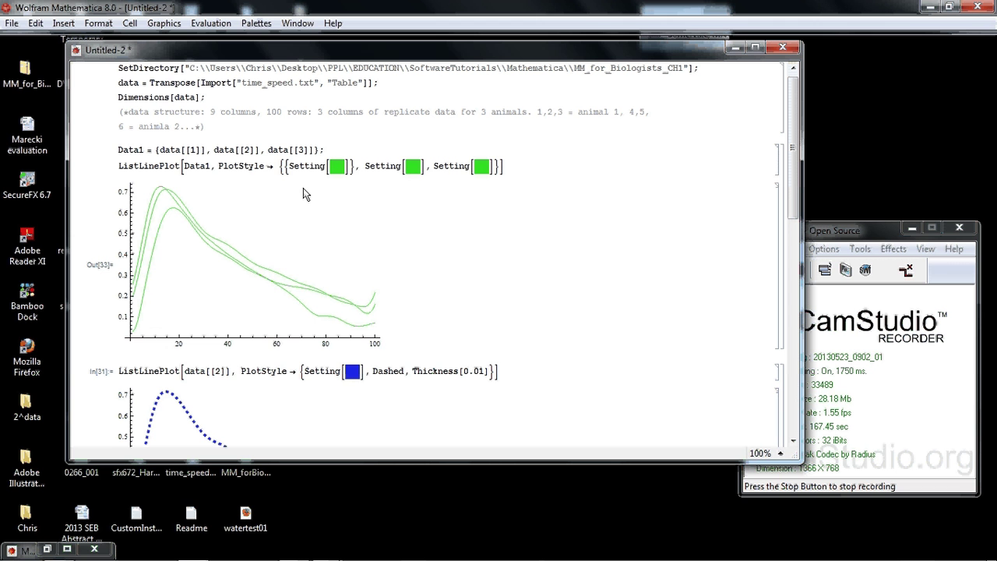
type(",")
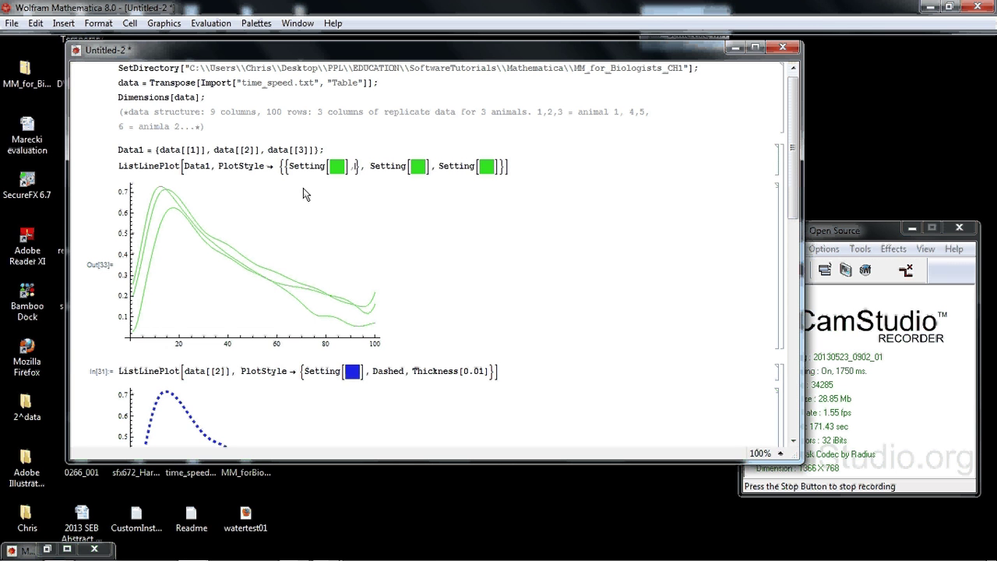
type("Da")
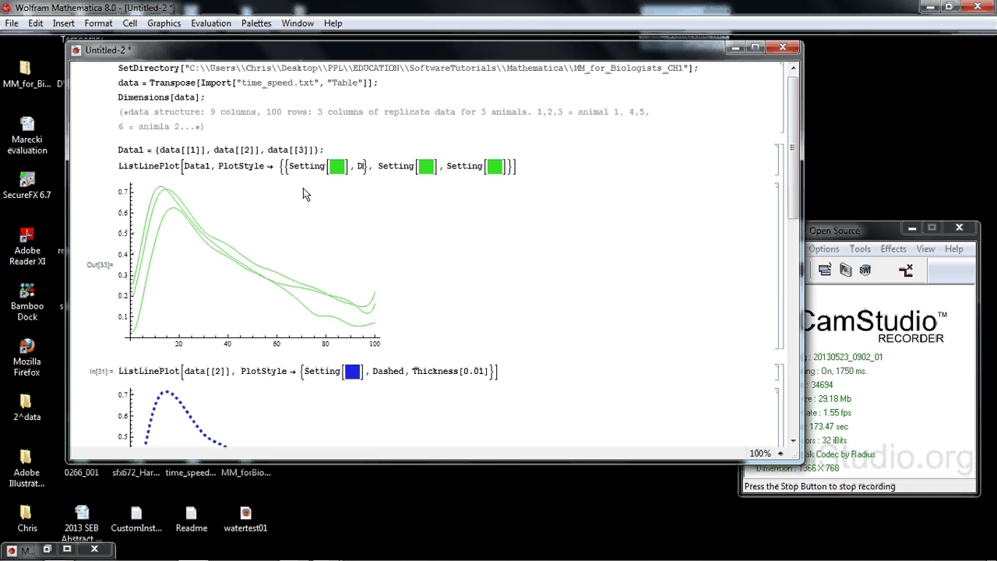
type("shed")
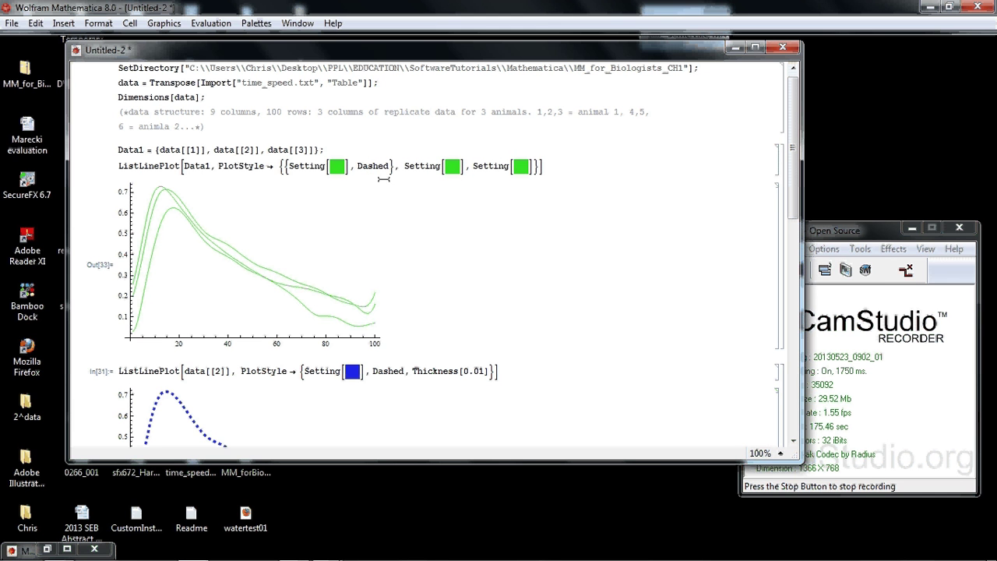
type("{")
key("Right")
type("}")
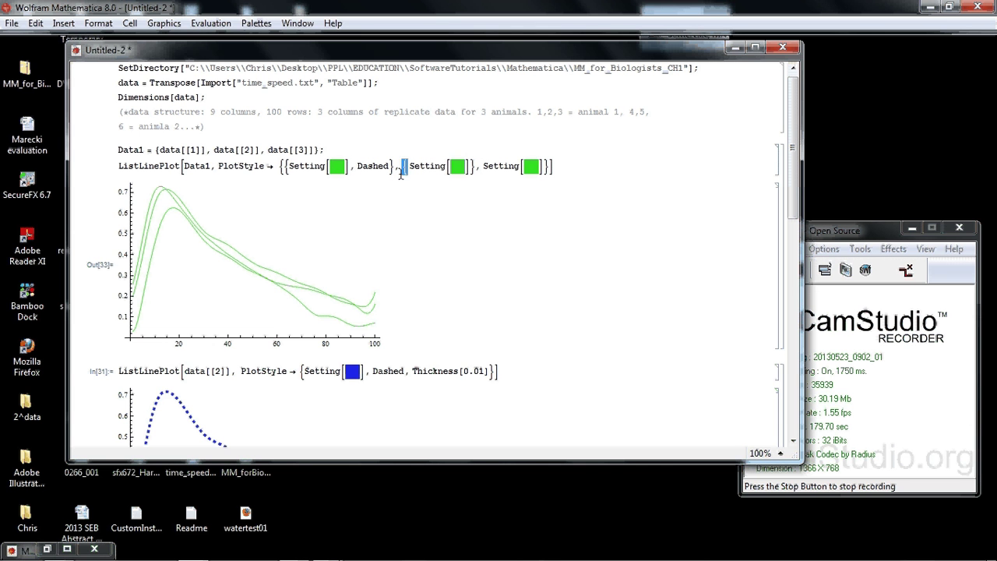
key("Left")
type(", ")
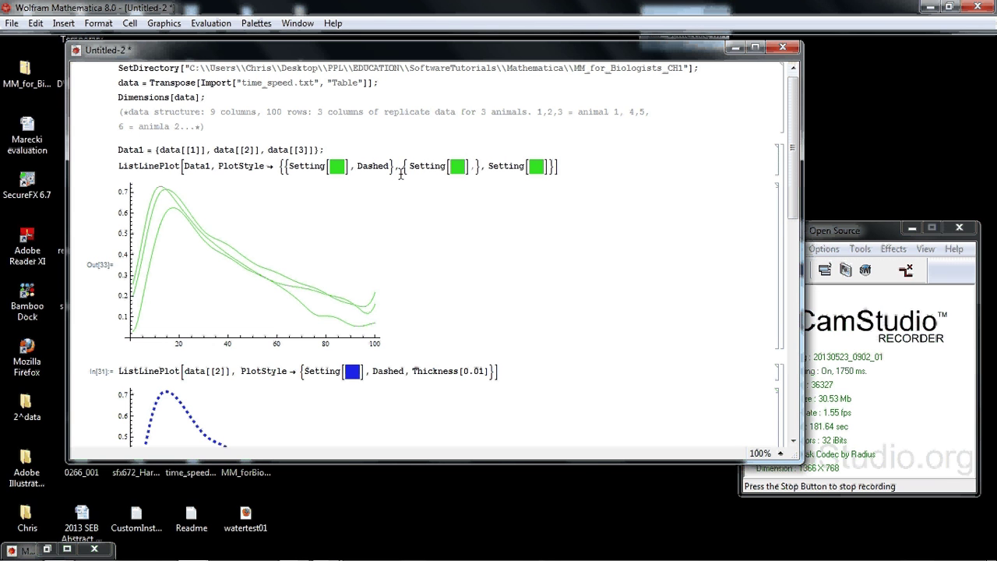
type("S")
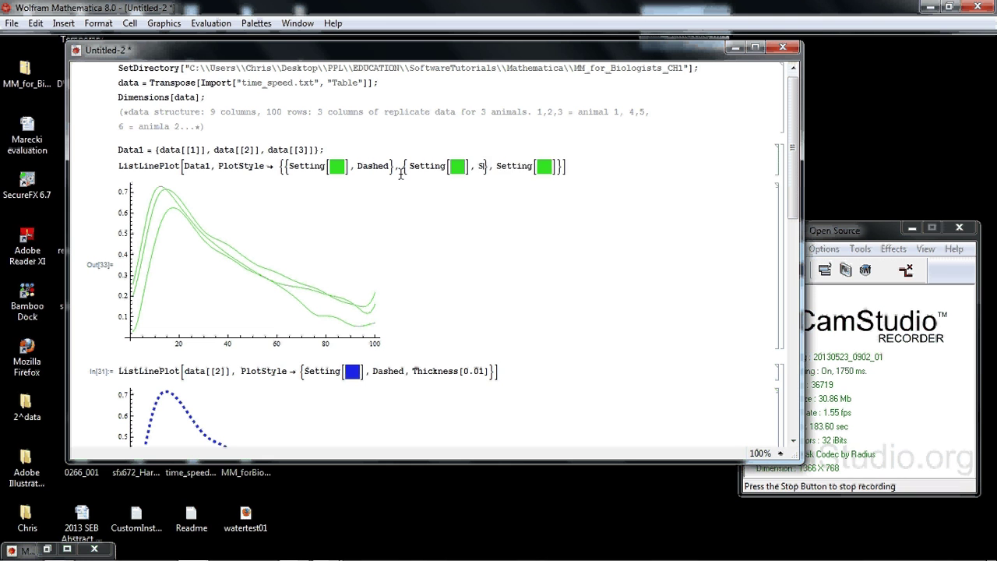
type("olid")
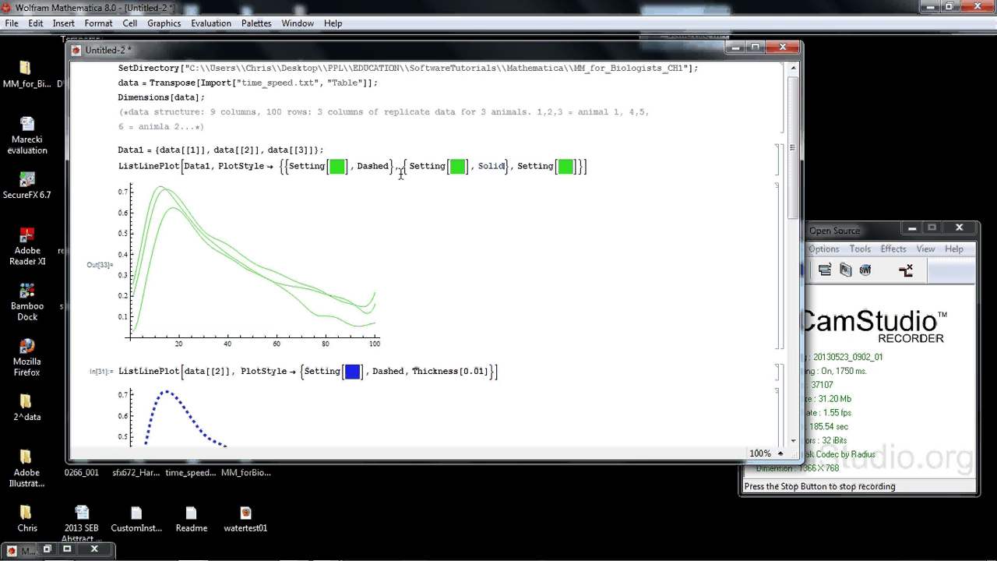
key("BackSpace")
key("BackSpace")
key("BackSpace")
type("Thick")
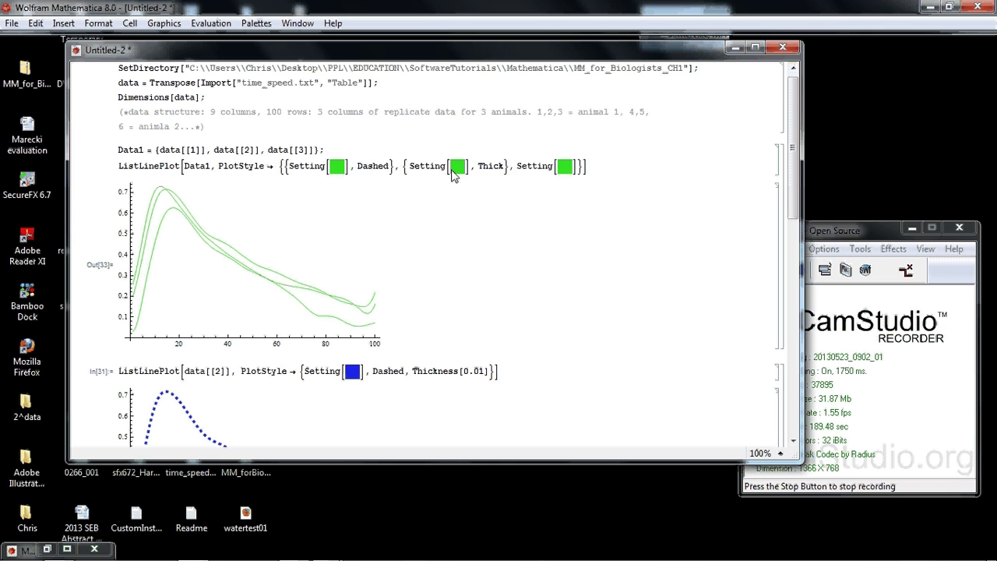
Step: Wrap the third Setting in braces and add Thin as its line style
left_click(516, 165)
type("{")
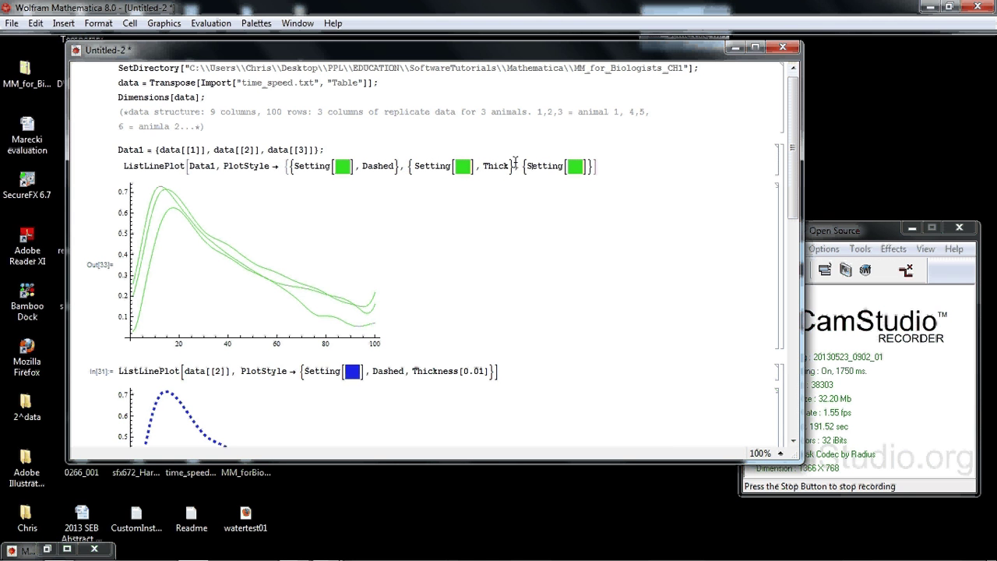
key("shift+Return")
left_click(516, 166)
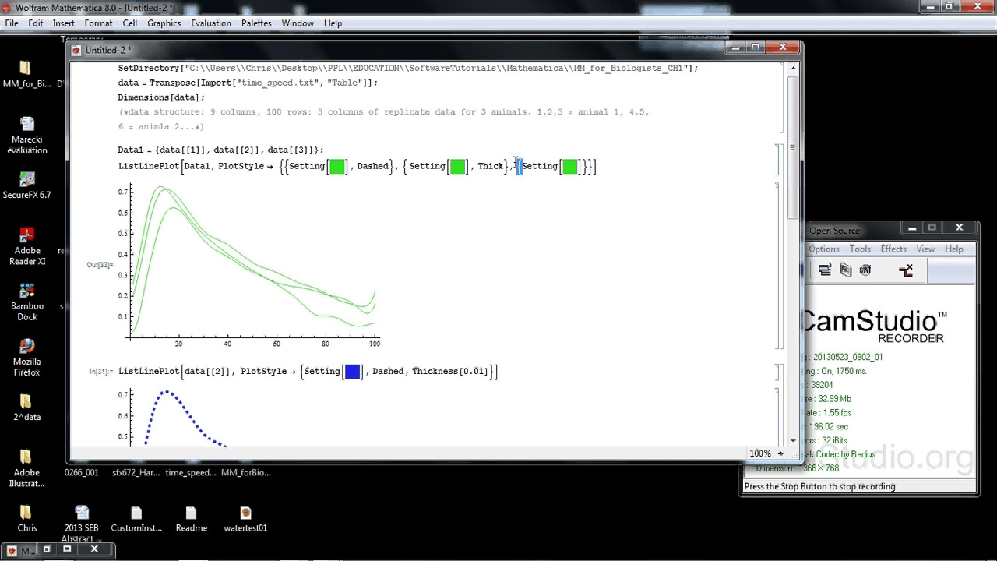
type(", Thin")
Step: Recolour the second curve's swatch blue and the third magenta, then redraw the Data1 plot
left_click(459, 166)
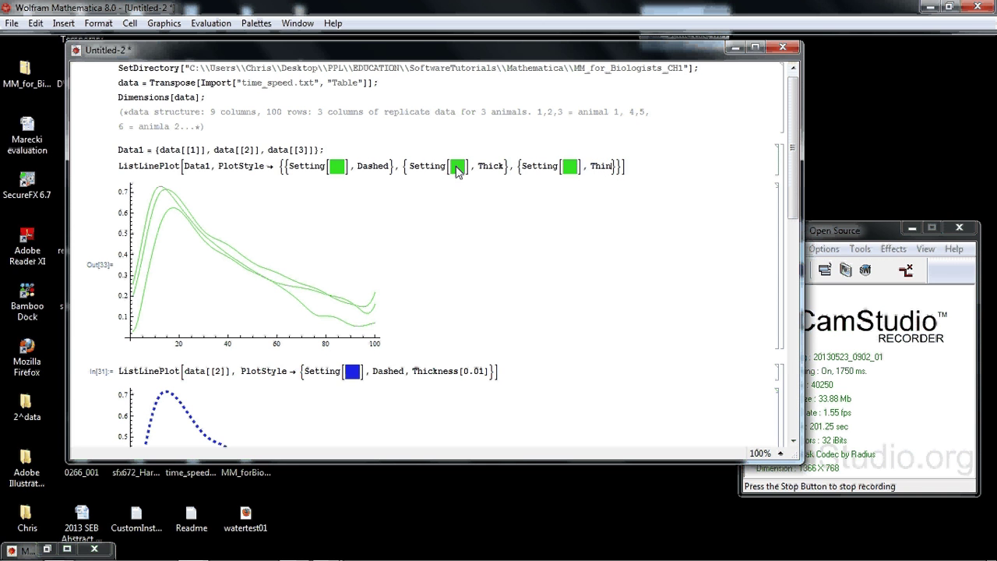
left_click(255, 105)
key("Return")
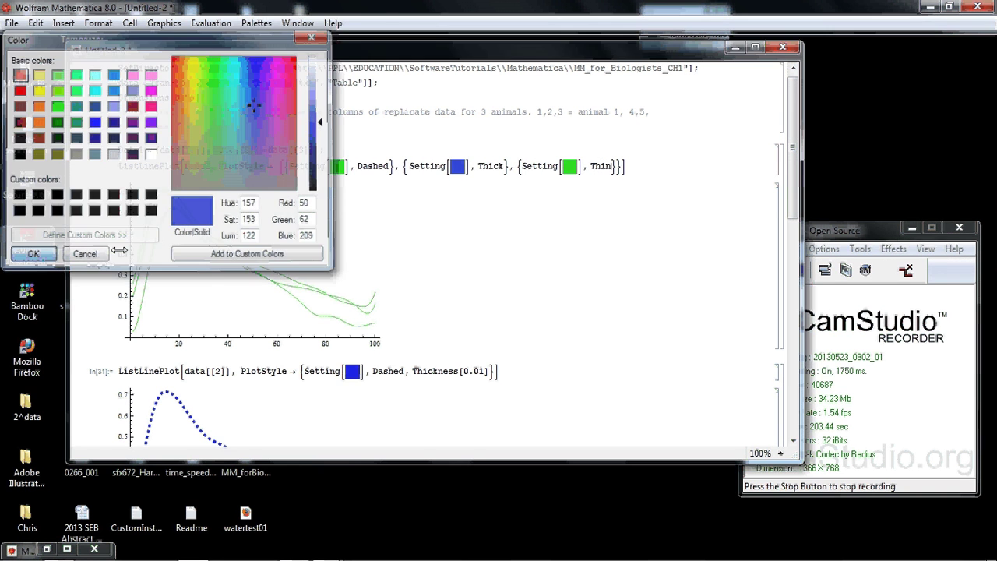
left_click(337, 166)
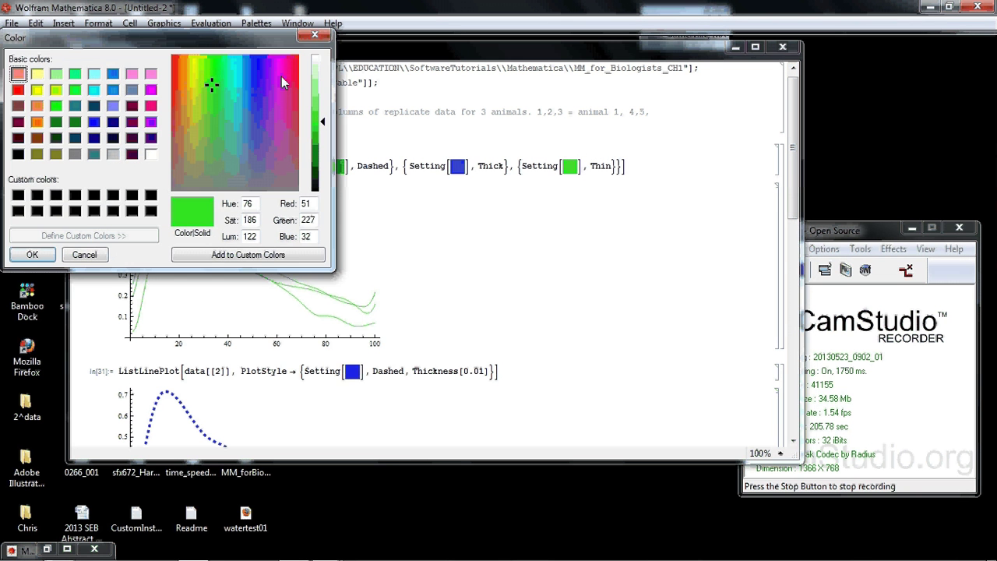
left_click(281, 75)
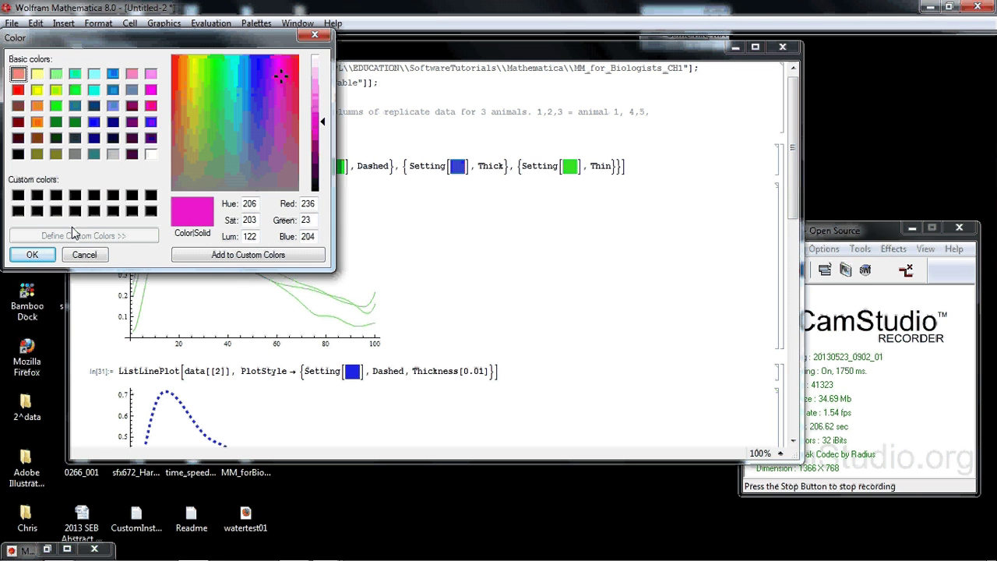
left_click(32, 255)
left_click(636, 163)
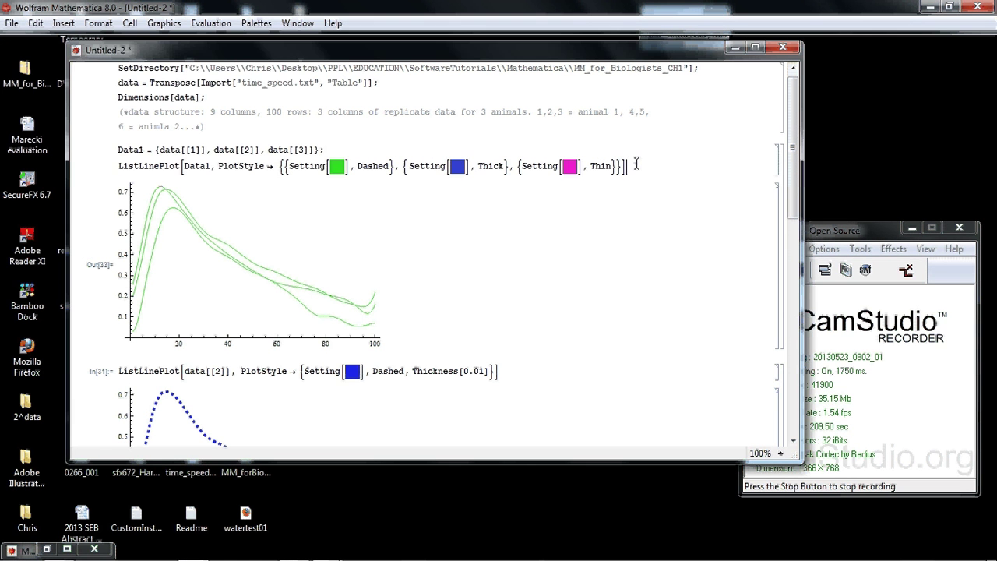
key("shift+Return")
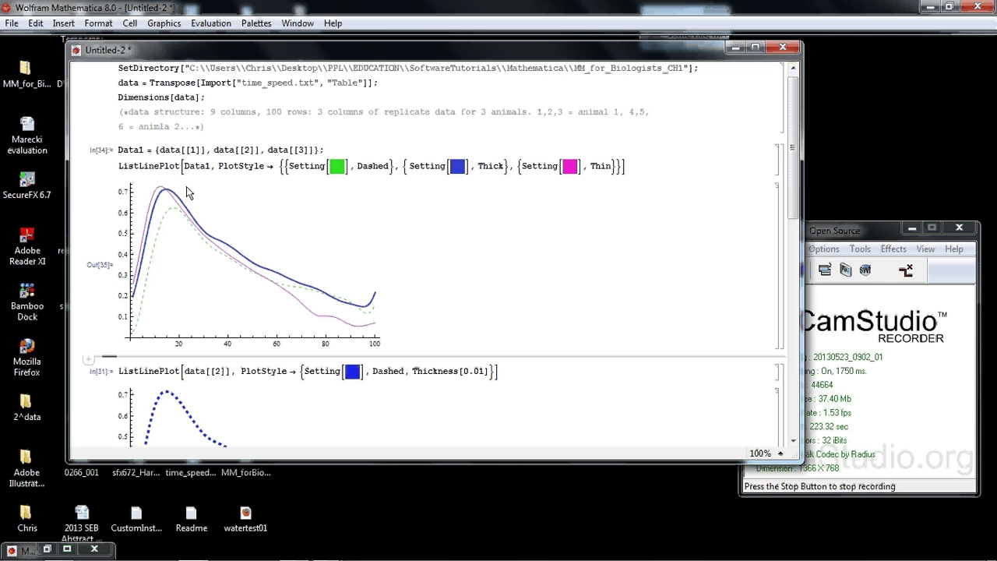
Step: Define styleInfo as the three-entry style list and use PlotStyle -> styleInfo in ListLinePlot
left_click(279, 165)
left_click_drag(279, 165, 618, 173)
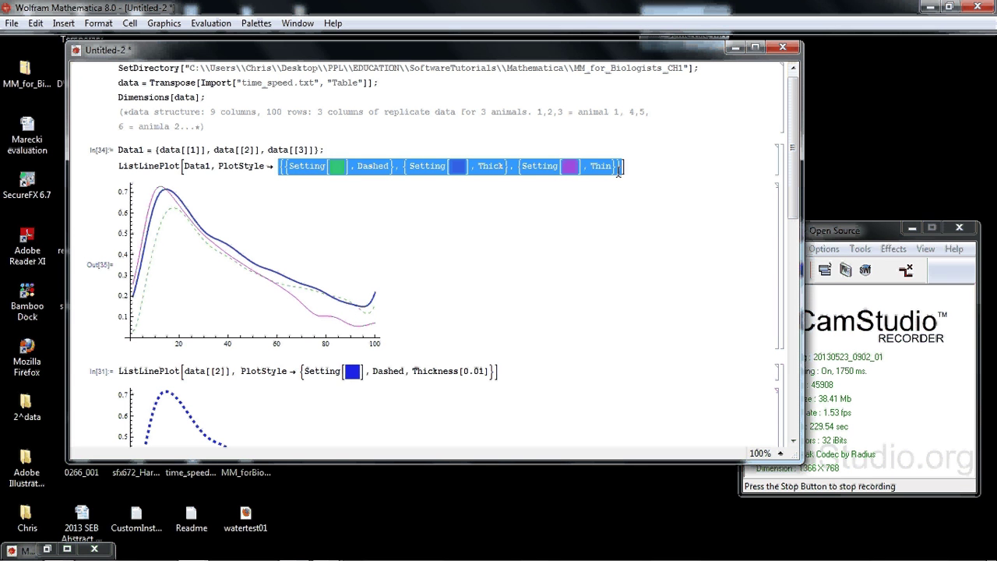
left_click(115, 150)
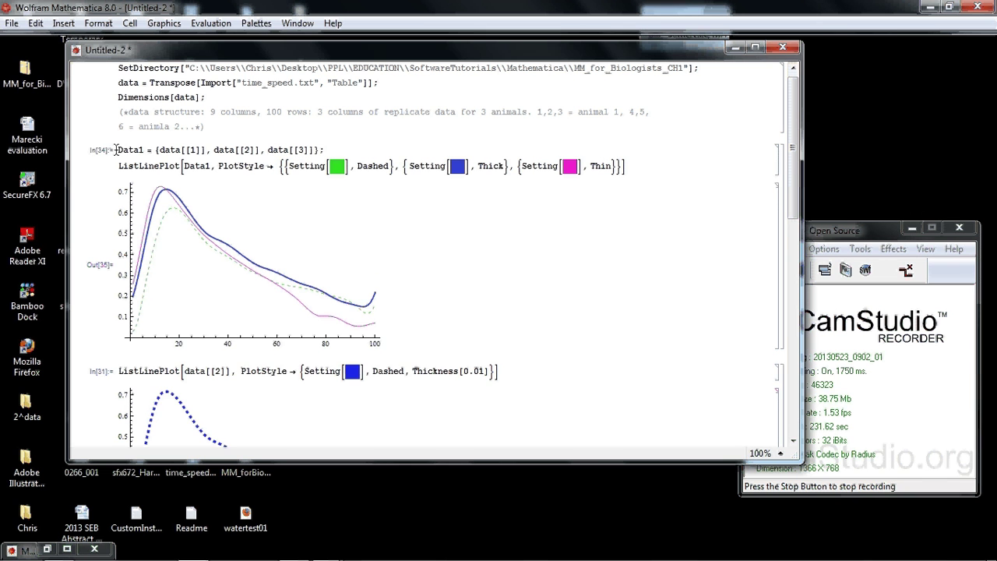
key("Return")
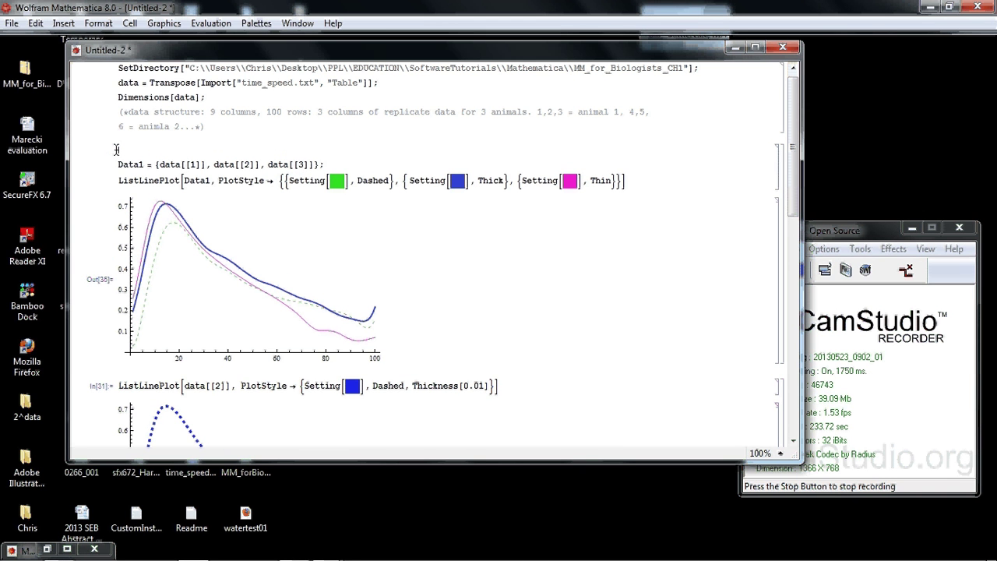
type("styleInfo =")
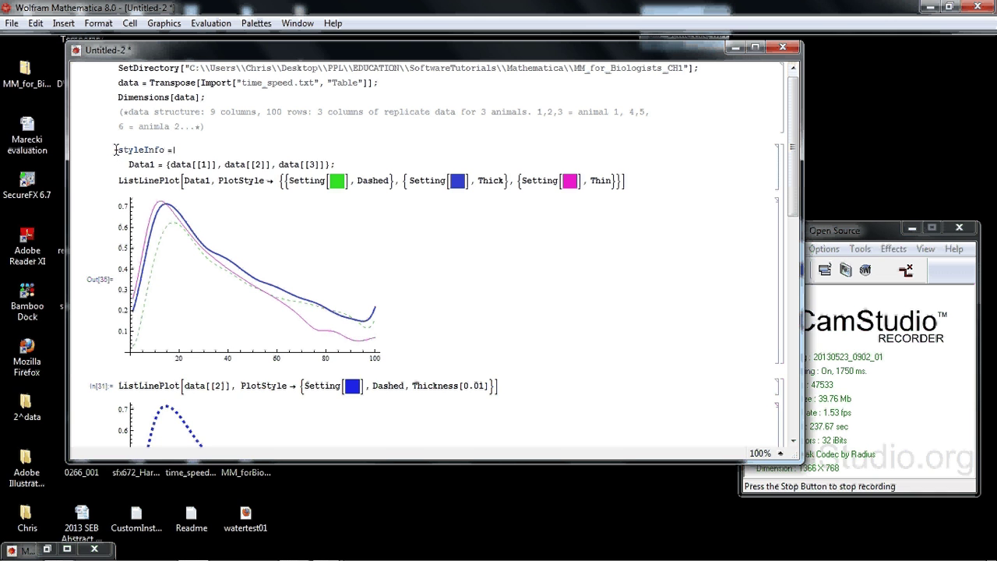
type("{{Setting[], Dashed}, {Setting[], Thick}, {Setting[], Thin}}")
type(";")
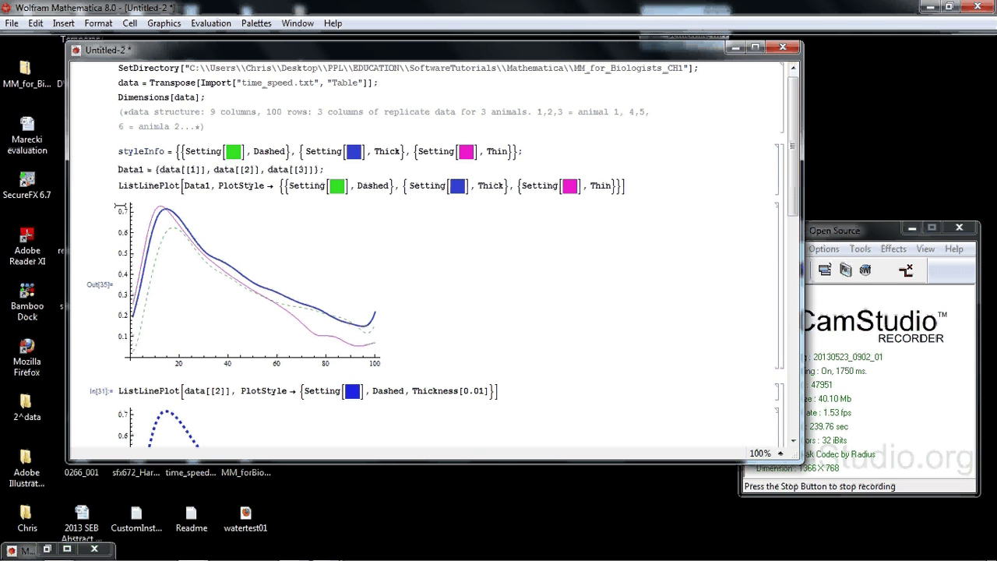
left_click_drag(279, 184, 616, 192)
type("styl")
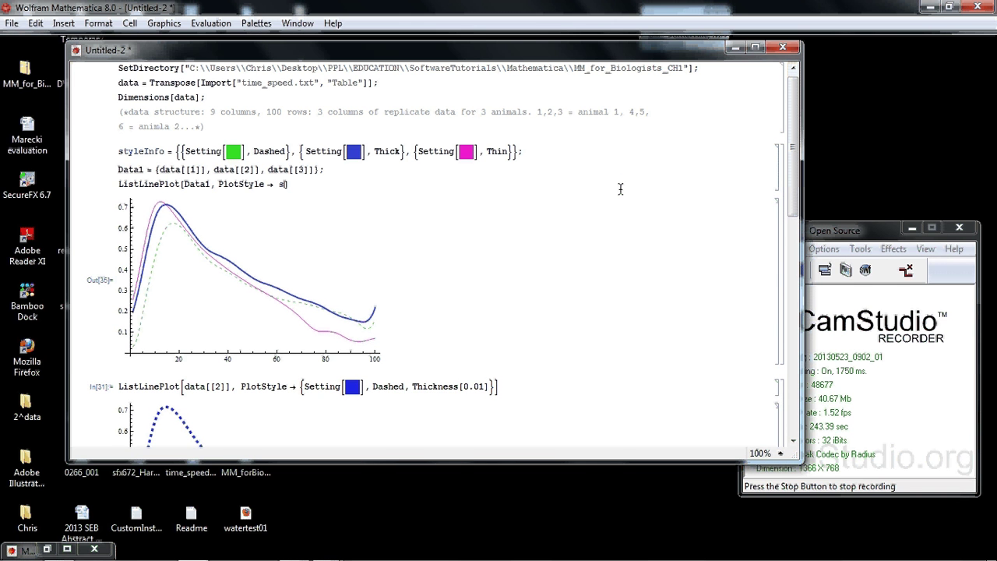
type("eInfo")
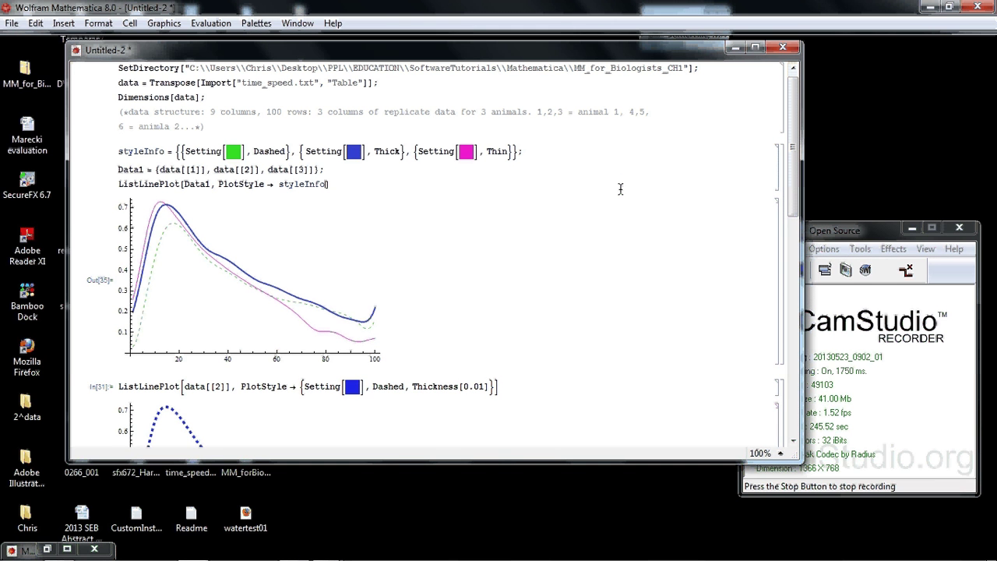
key("shift+Return")
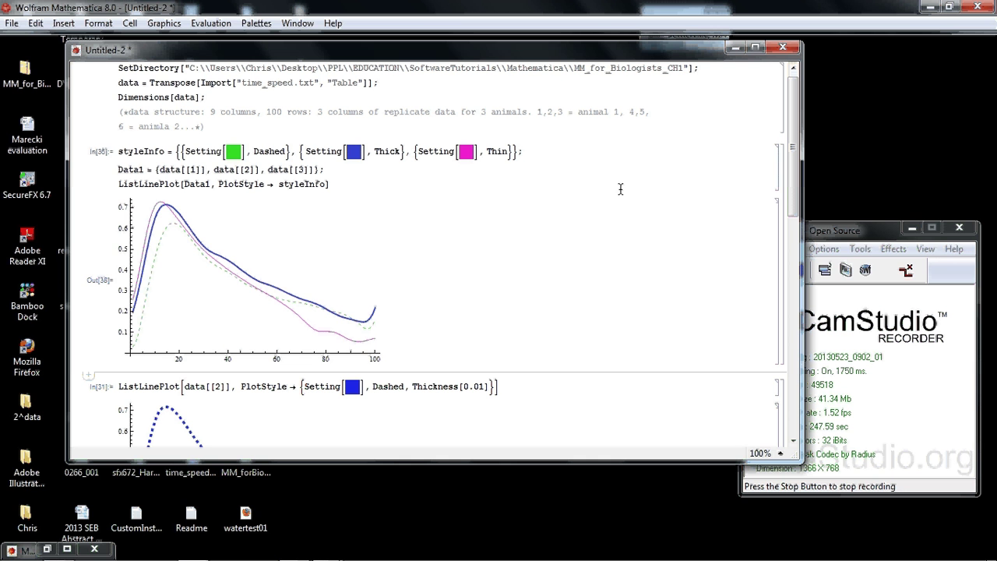
Step: Add a line Data2 = {data[[4]], data[[5]], data[[6]]} below the Data1 definition
left_click_drag(179, 151, 292, 149)
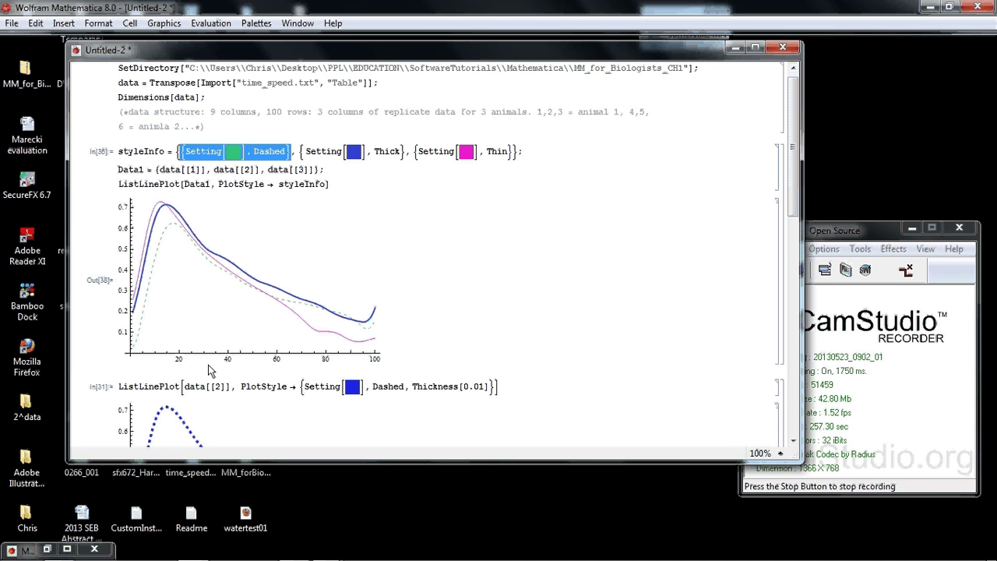
left_click(322, 171)
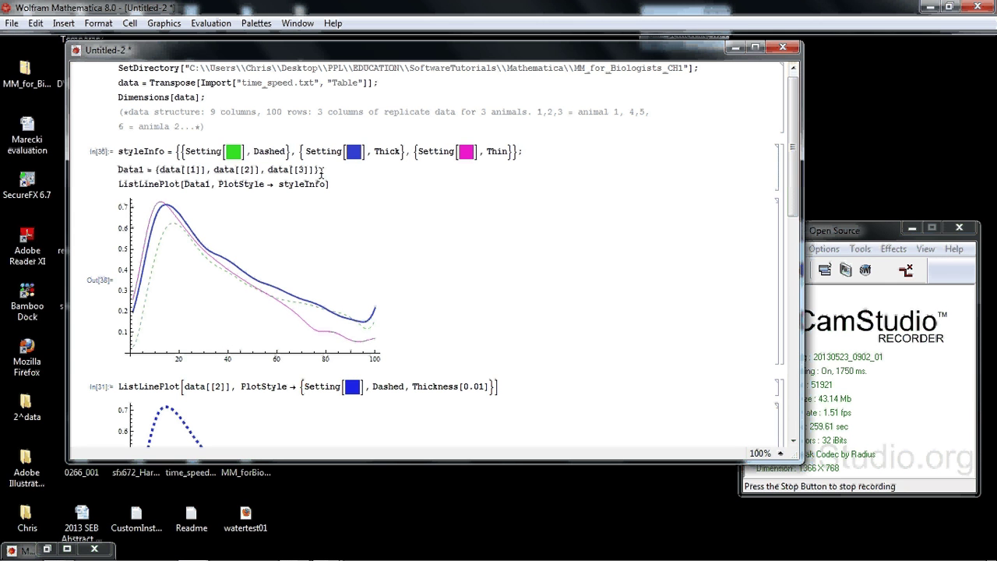
left_click_drag(321, 172, 100, 183)
key("ctrl+c")
left_click(335, 169)
key("Return")
key("ctrl+v")
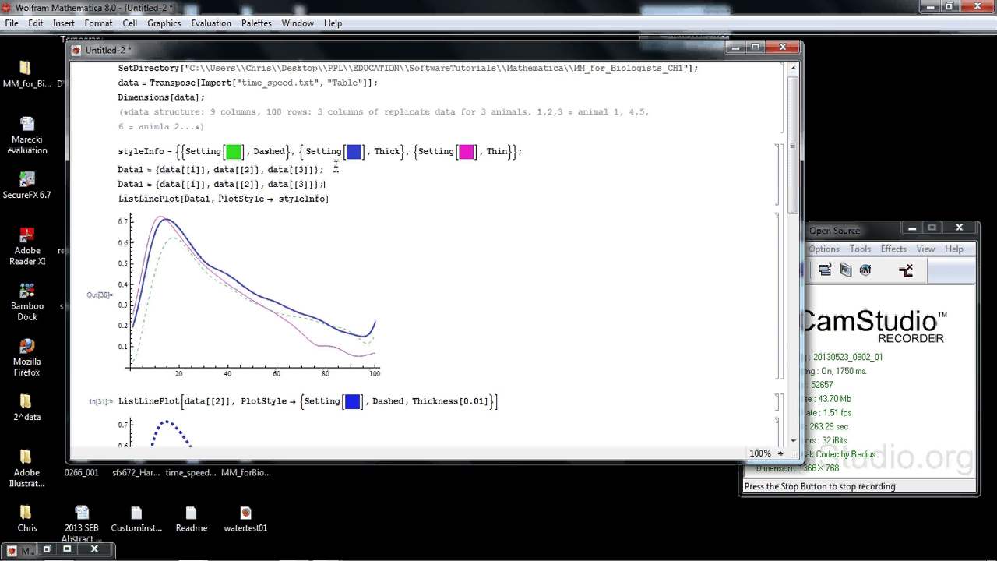
left_click_drag(147, 183, 141, 183)
double_click(191, 184)
type("4")
double_click(244, 183)
type("5")
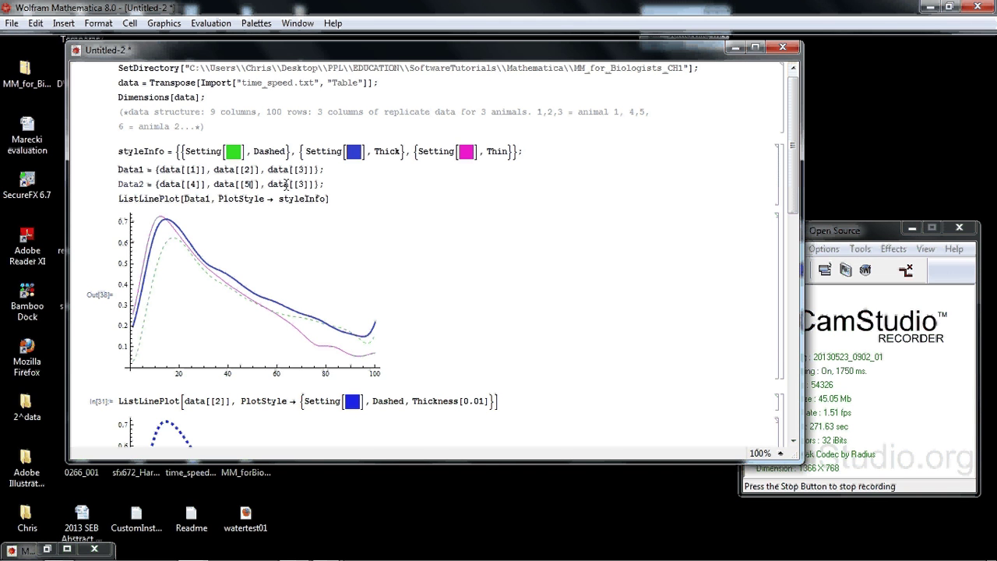
double_click(300, 183)
type("6")
Step: Add ListLinePlot[Data2, PlotStyle -> styleInfo] below the Data1 plot and evaluate both plots
left_click(335, 199)
key("Return")
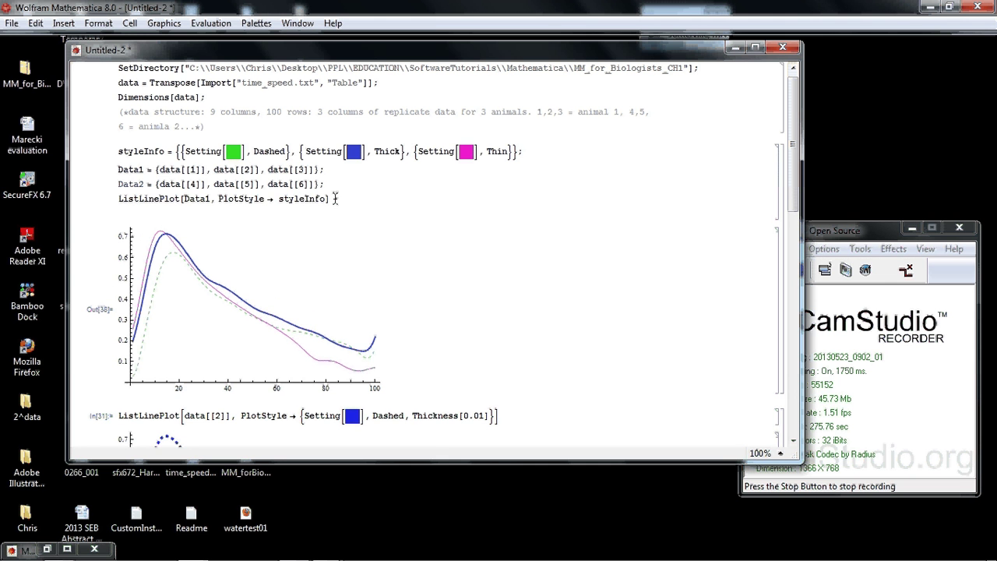
left_click_drag(335, 198, 101, 196)
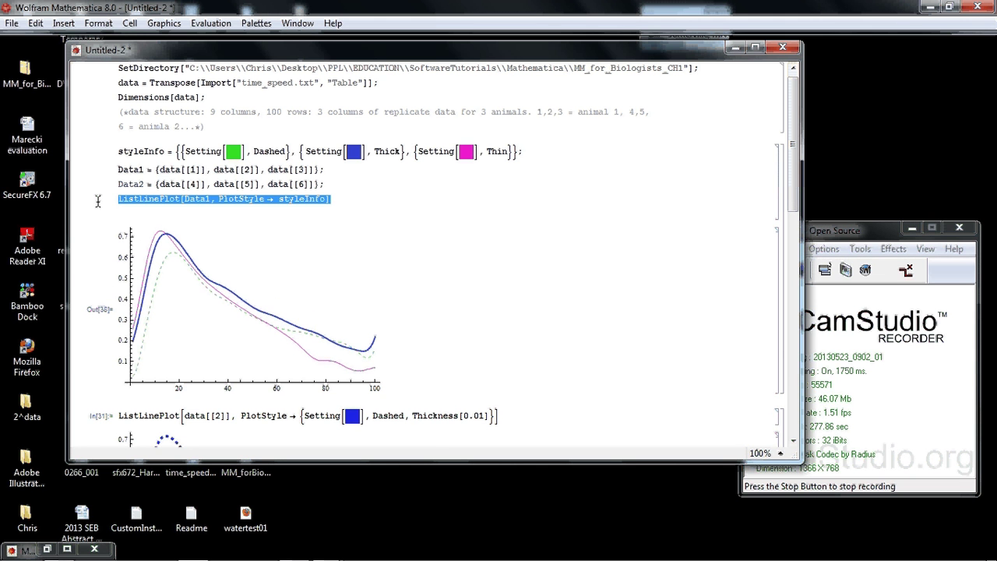
key("ctrl+c")
left_click(329, 213)
key("ctrl+v")
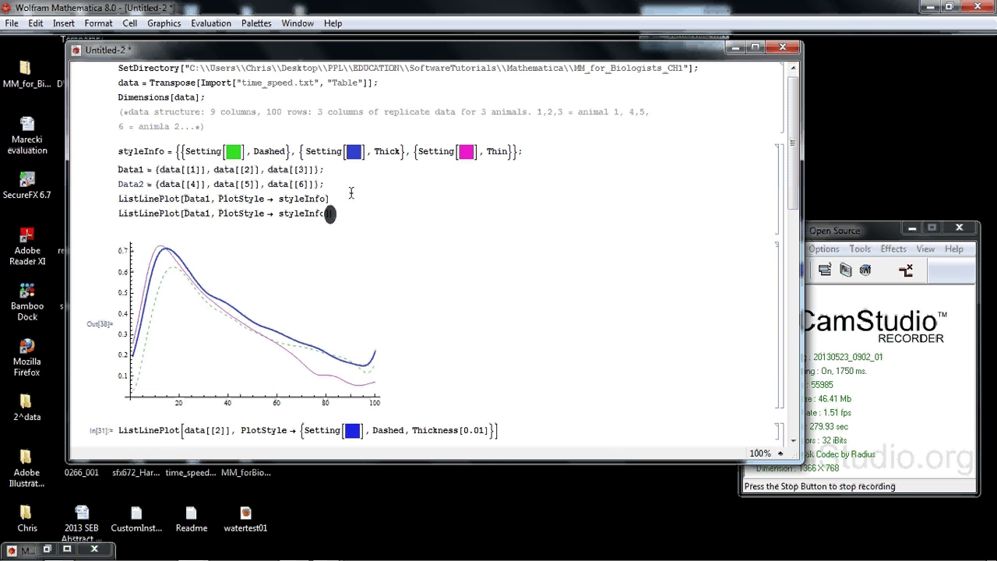
left_click(209, 213)
key("BackSpace")
type("2")
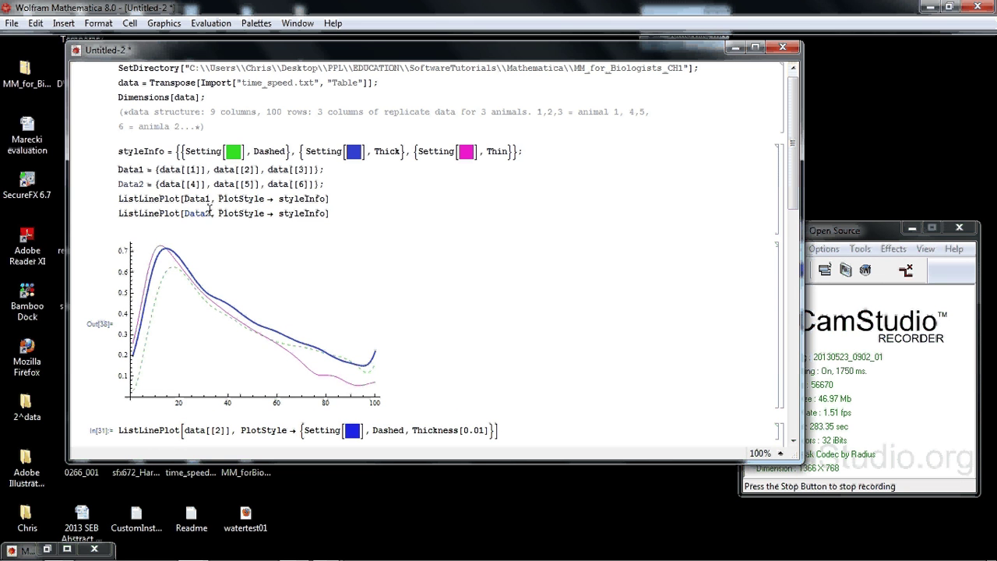
key("shift+Return")
left_click_drag(793, 136, 800, 179)
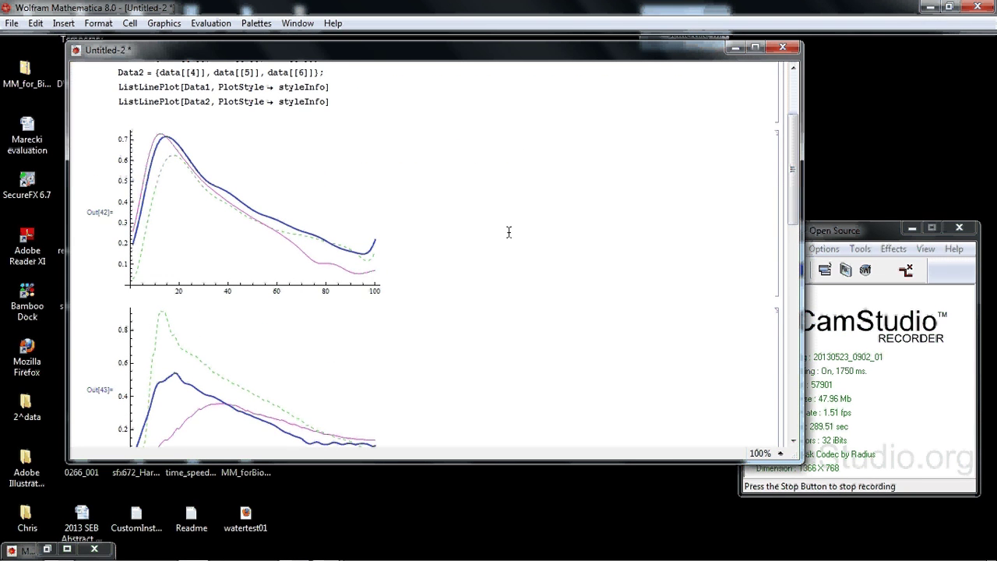
left_click_drag(794, 134, 791, 98)
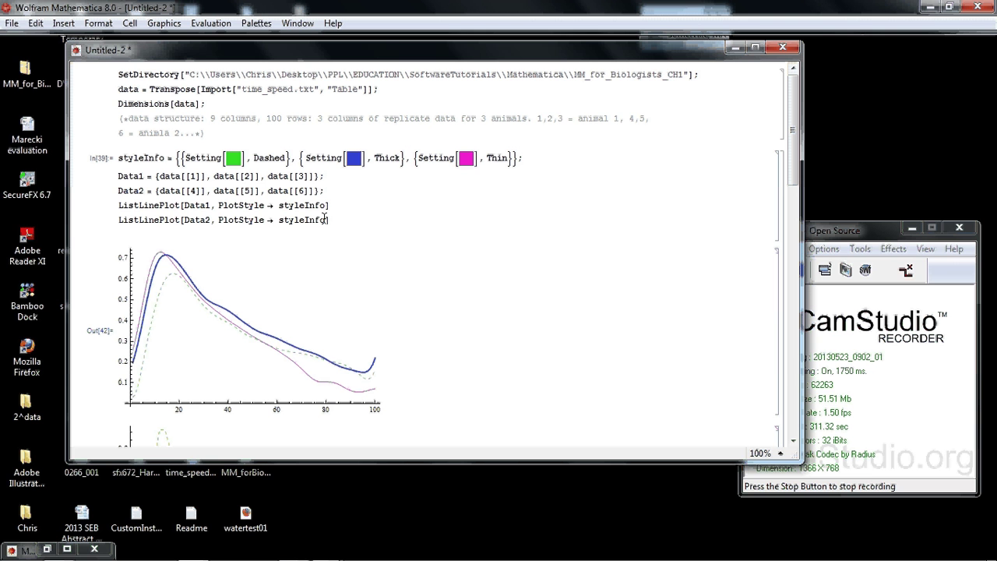
Step: Add BaseStyle -> {FontFamily -> "Times", FontSize -> 15} to the Data1 plot and re-run it
type(",")
type("I")
left_click(326, 229)
type("B")
key("BackSpace")
left_click(329, 205)
type(", Base")
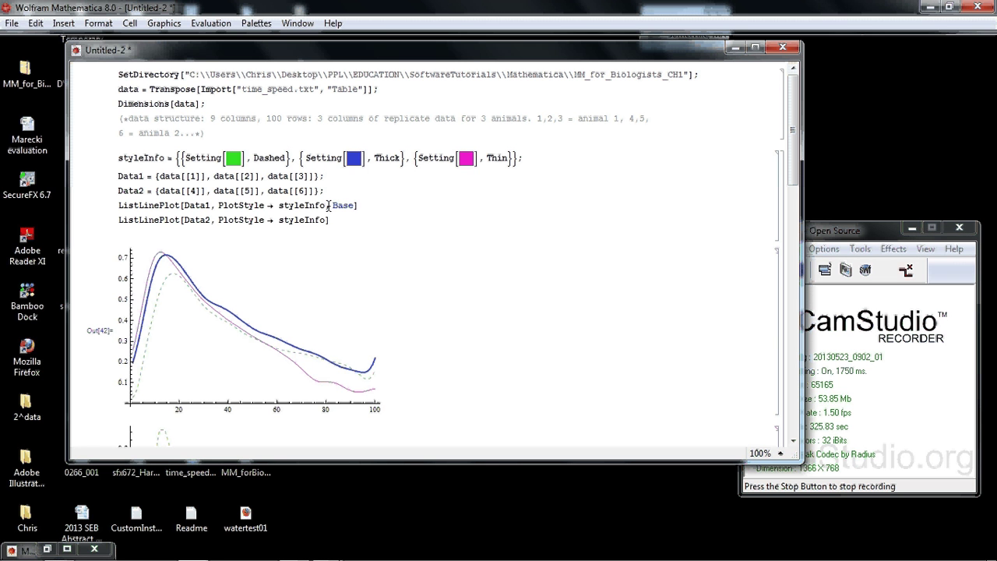
type("S")
type("ty")
type("le ->")
type("{}")
type("Fo")
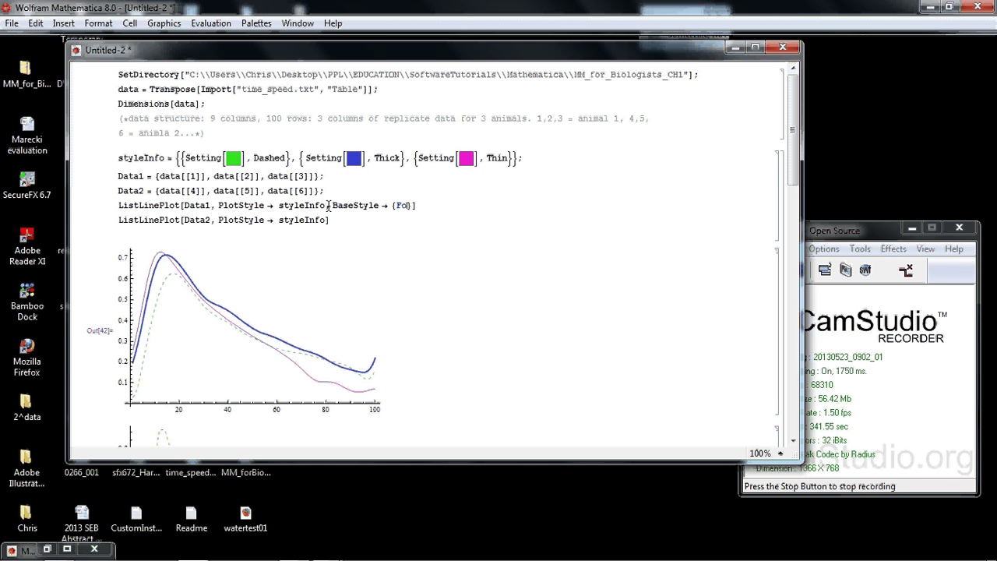
type("ntFamily")
type(" ->")
type(" \"Ti")
type("mes\"")
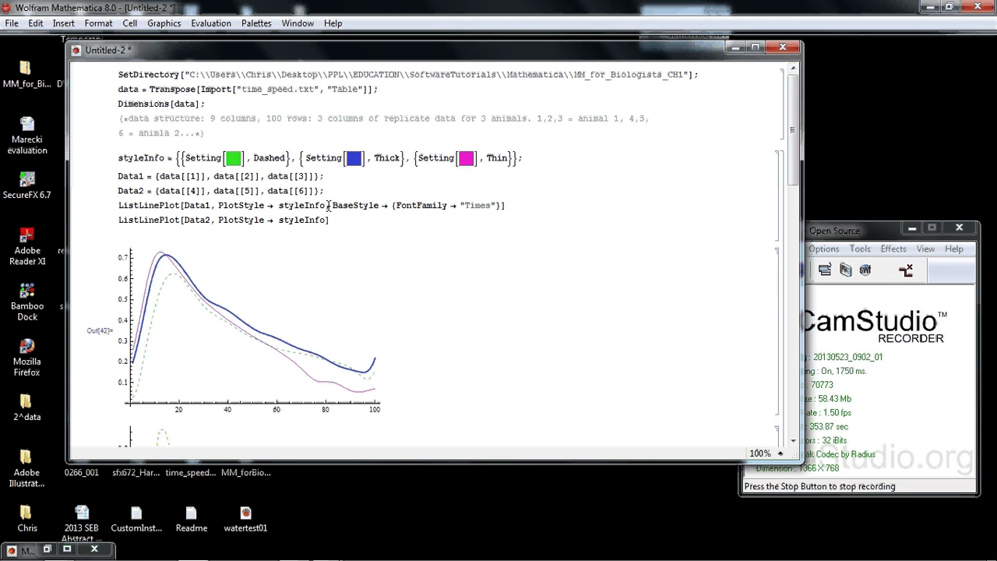
type(", FontSize ->")
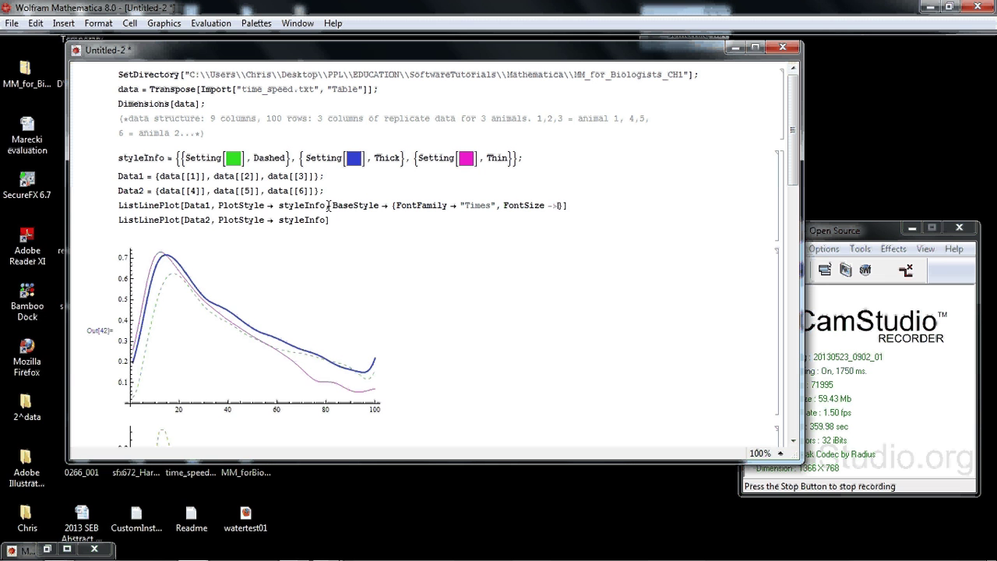
type("15")
key("shift+Return")
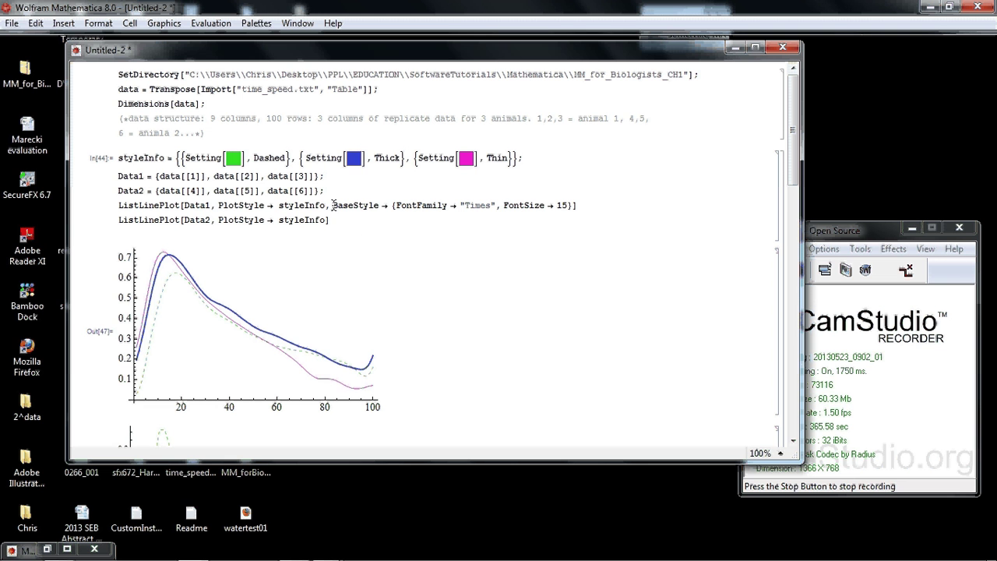
left_click_drag(333, 205, 380, 205)
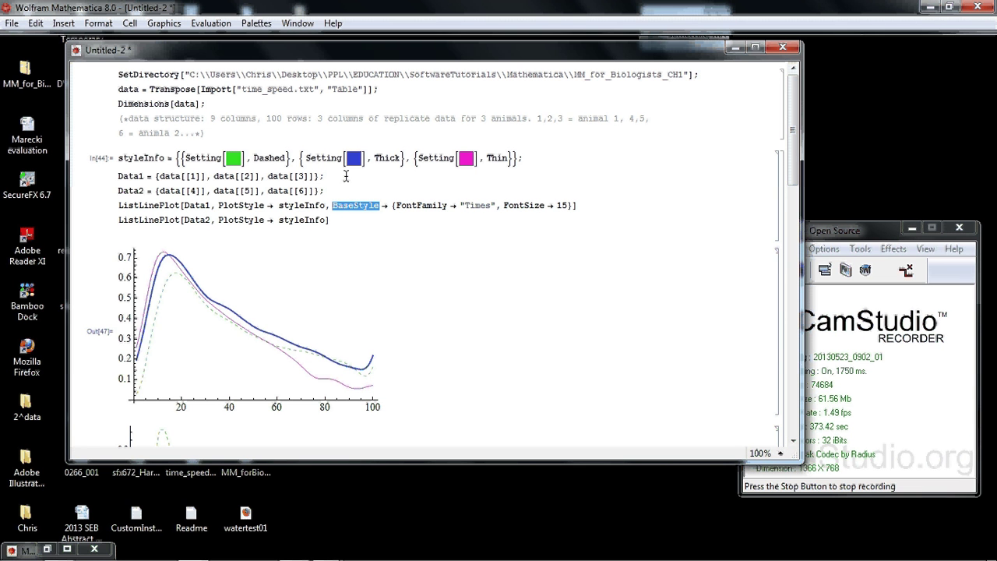
Step: Define textInfo = {FontFamily -> "Times", FontSize -> 15}; above the Data1 line
left_click(118, 176)
key("Return")
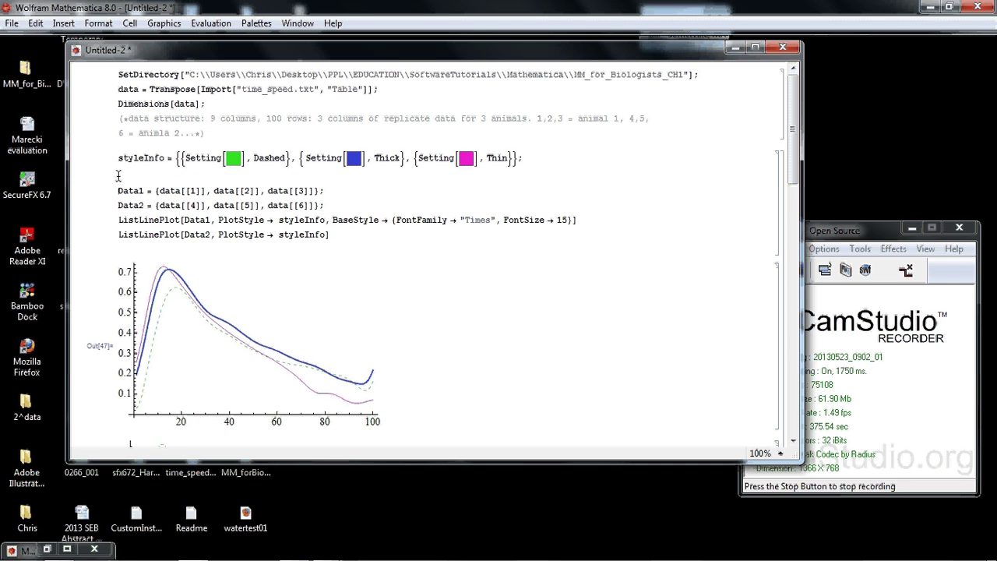
type("styleInf")
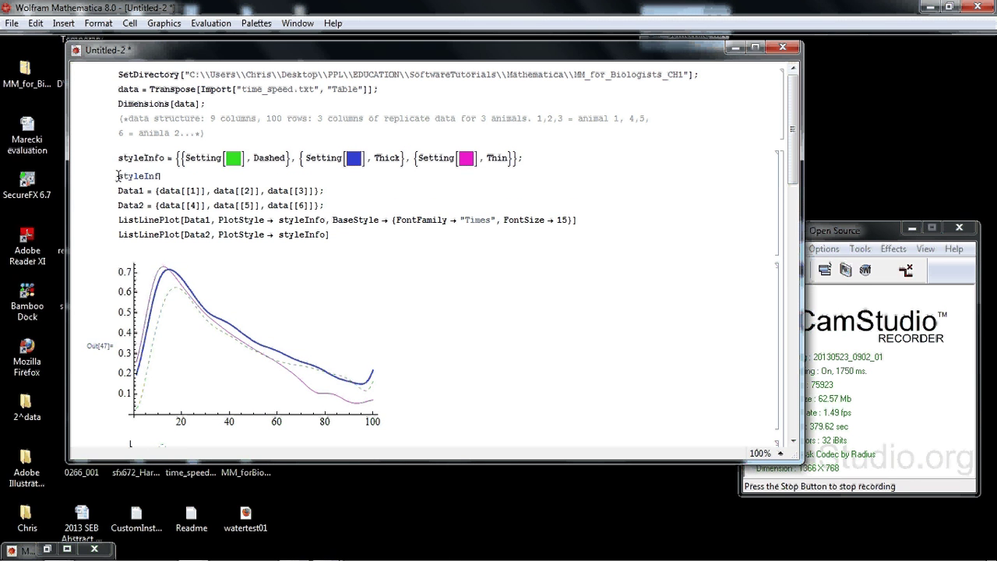
key("BackSpace")
key("BackSpace")
key("BackSpace")
key("BackSpace")
key("BackSpace")
key("BackSpace")
key("BackSpace")
type("extInfo")
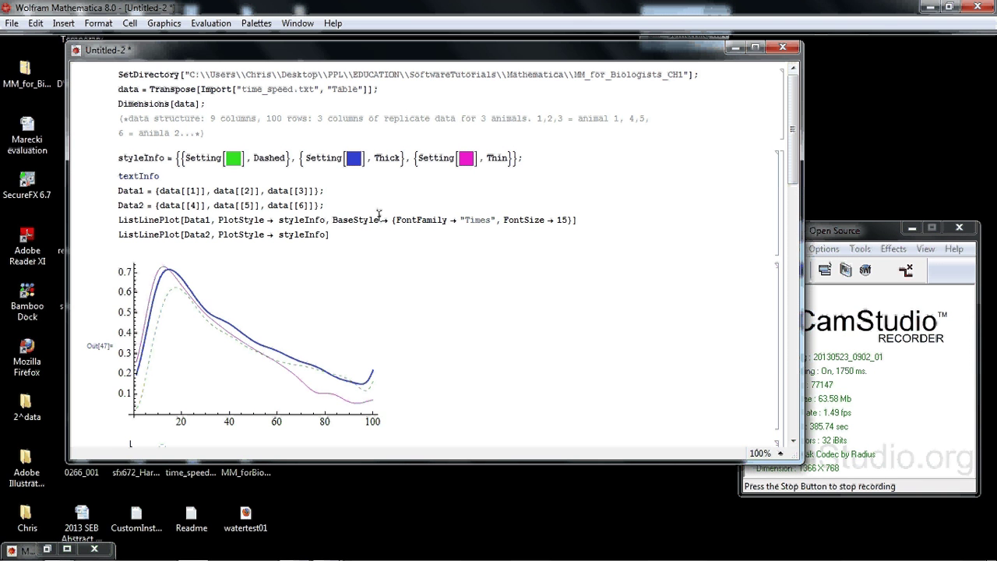
left_click_drag(389, 220, 572, 222)
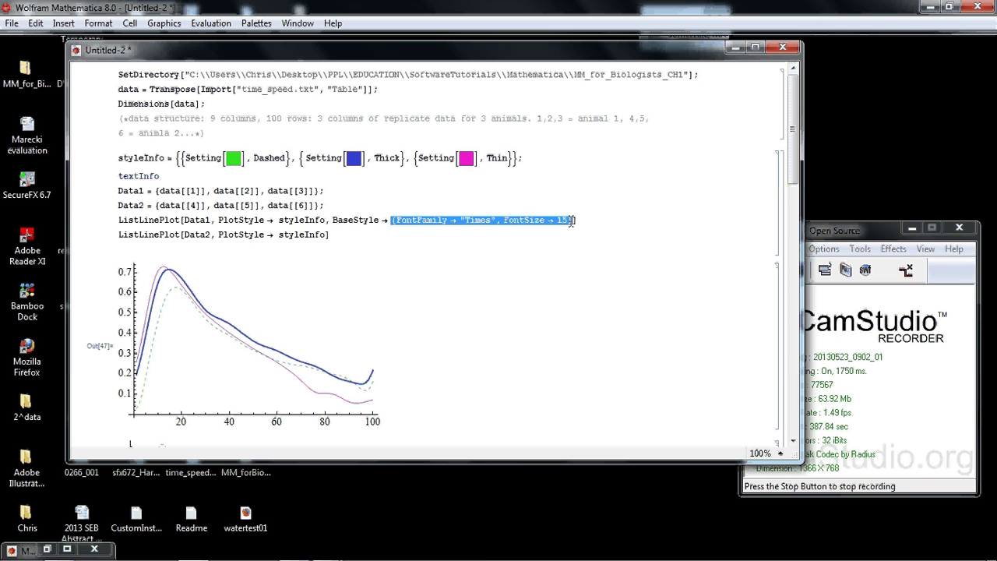
key("ctrl+c")
left_click(192, 177)
type("=")
key("ctrl+v")
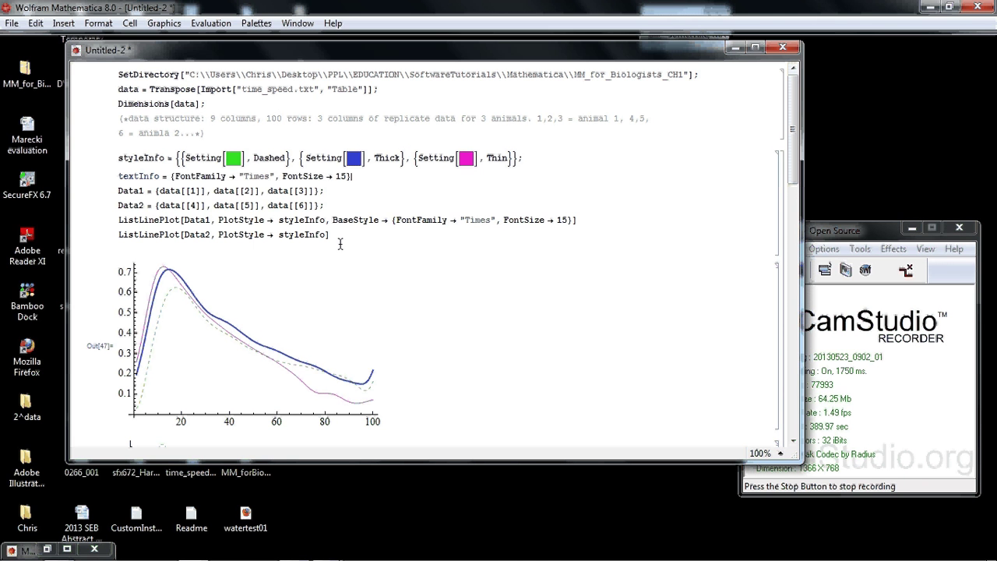
type(";")
Step: Replace the BaseStyle font list with textInfo and re-evaluate the cell
left_click_drag(391, 220, 448, 220)
left_click_drag(547, 209, 570, 221)
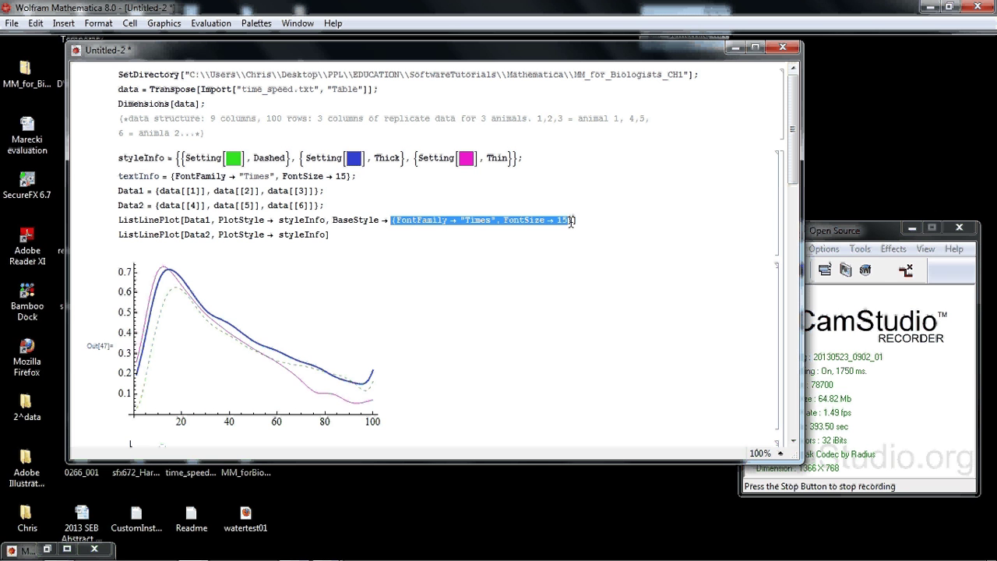
type("textIn")
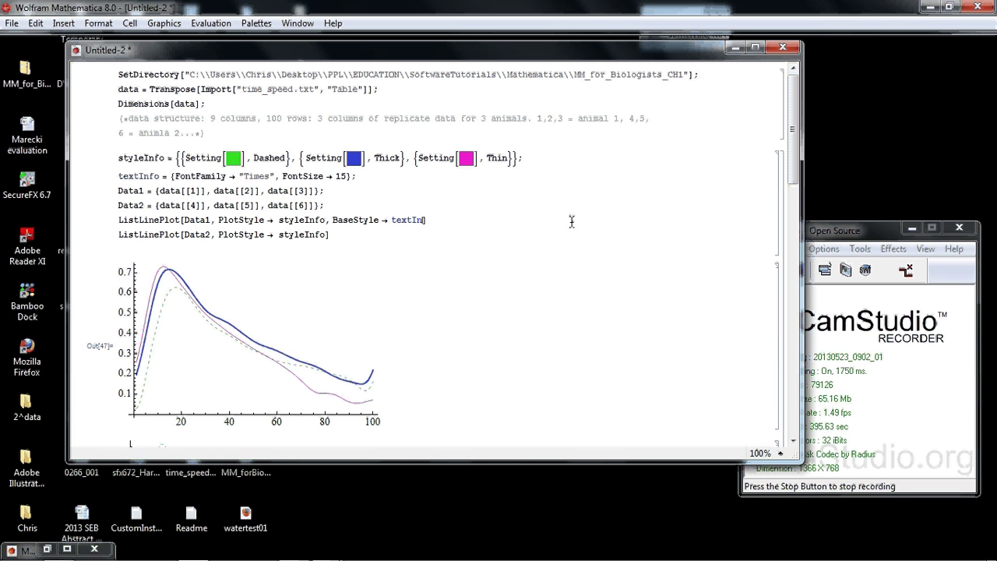
type("fo")
key("shift+Return")
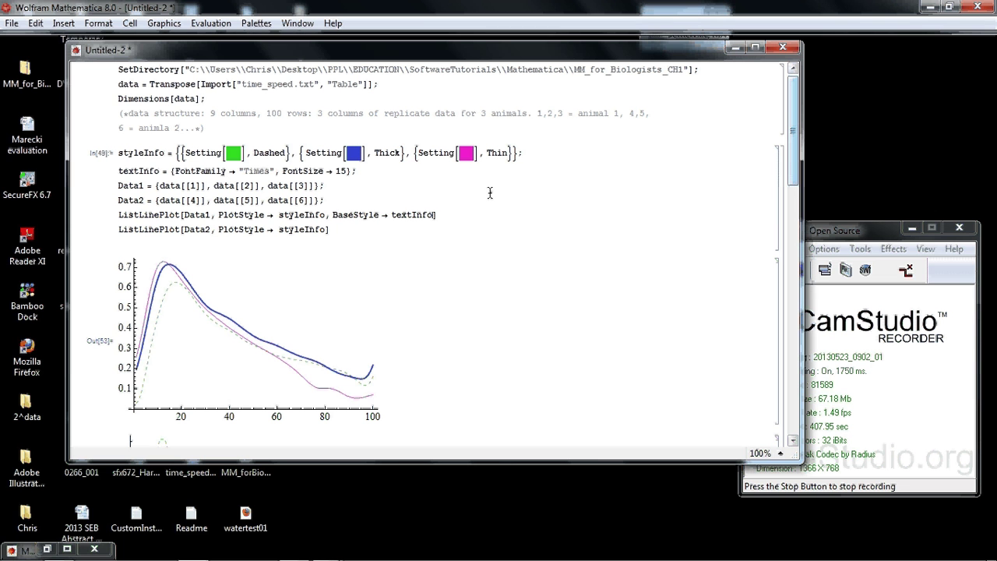
Step: Add PlotLabel -> "Animal 1" to the first ListLinePlot and re-run it
left_click(440, 212)
type(", P")
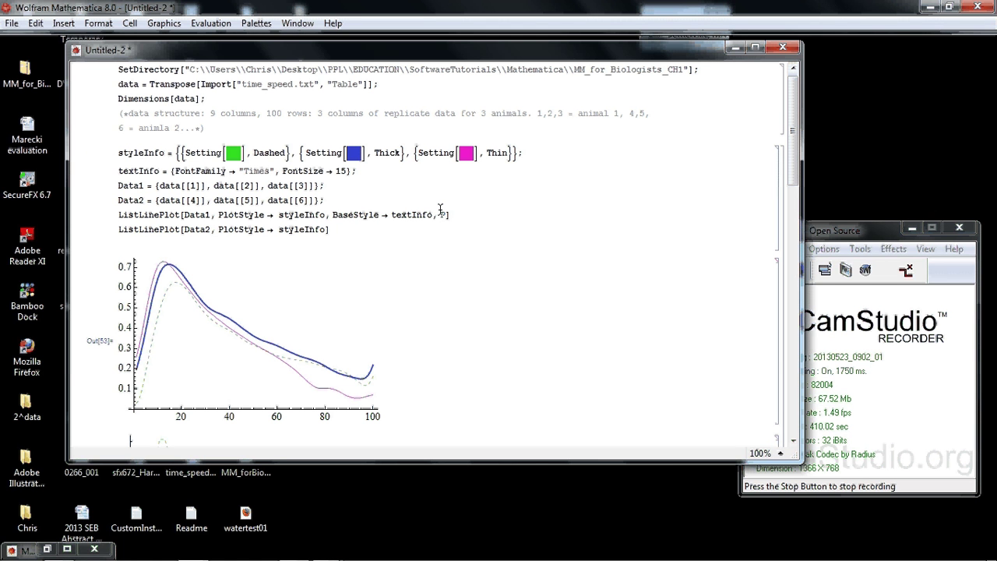
type("lotLabel")
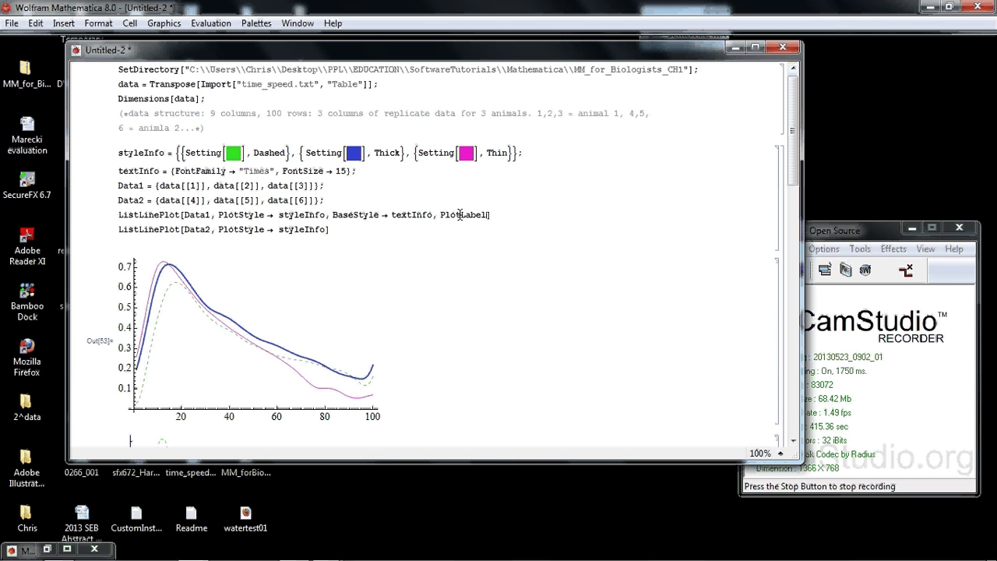
type(" ->")
type("\"")
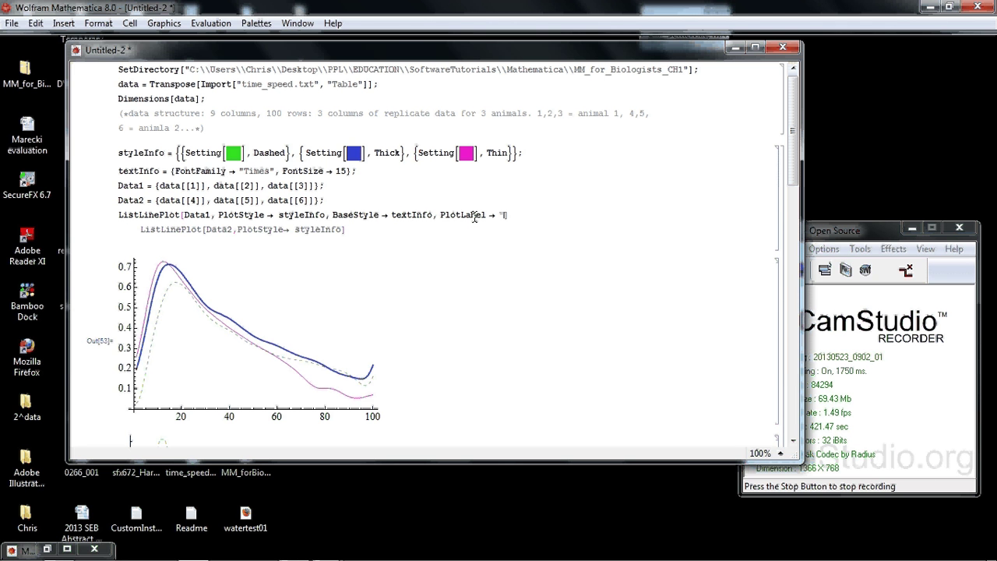
type("Ani")
type("mal 1")
type("\"")
key("shift+Return")
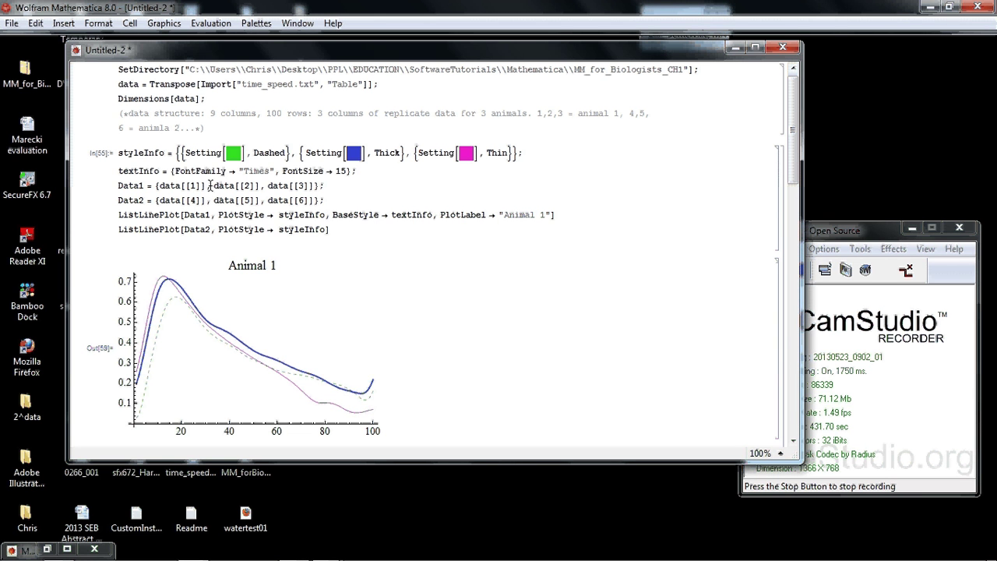
Step: Add AxesLabel -> {"Time", "Speed"} to the first plot and redraw it
left_click_drag(118, 170, 362, 168)
left_click(554, 214)
type(",")
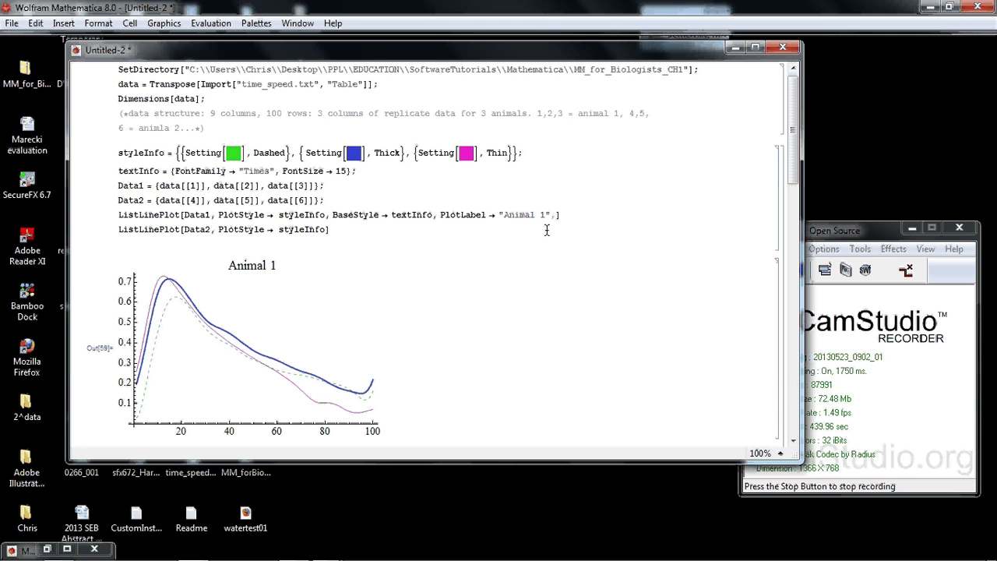
type(" Axe")
type("sLab")
type("el -")
type(">{")
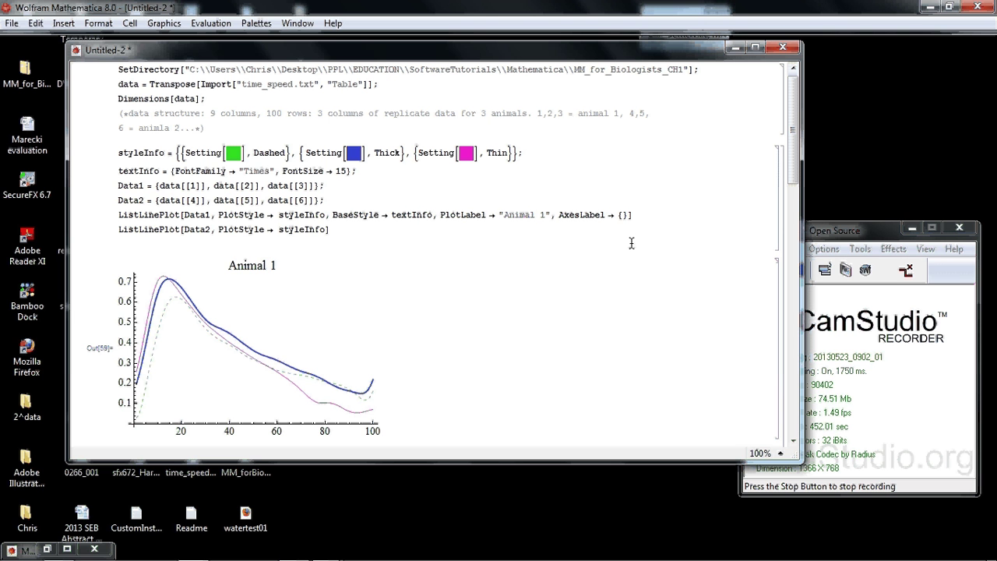
type("\"Time")
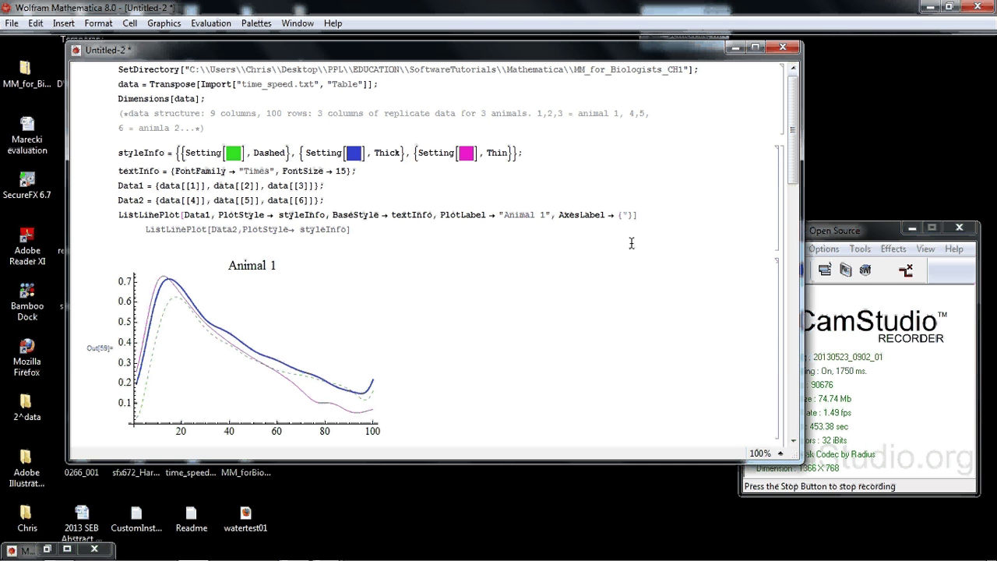
type("\", \"")
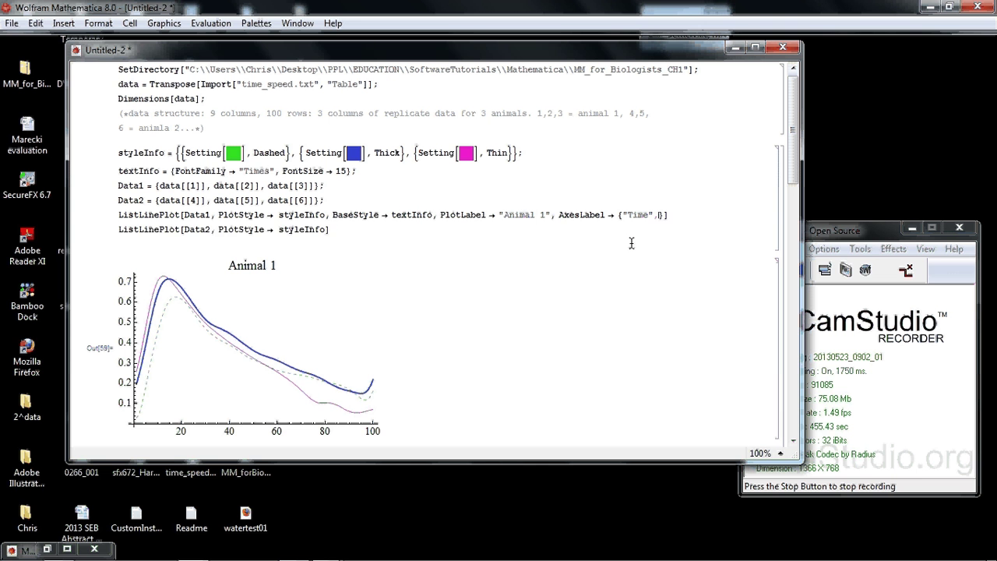
type("S")
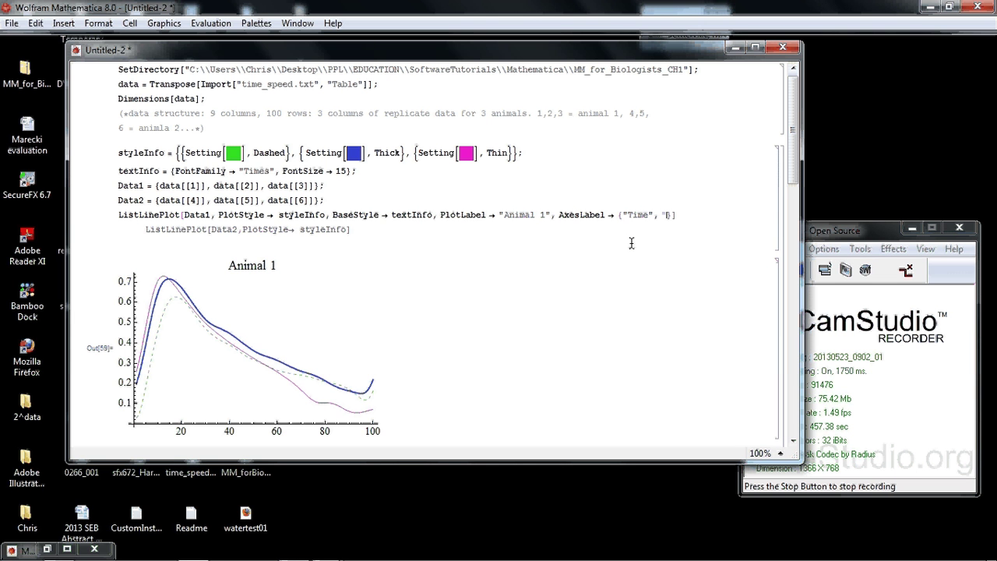
type("peed\"")
key("shift+Return")
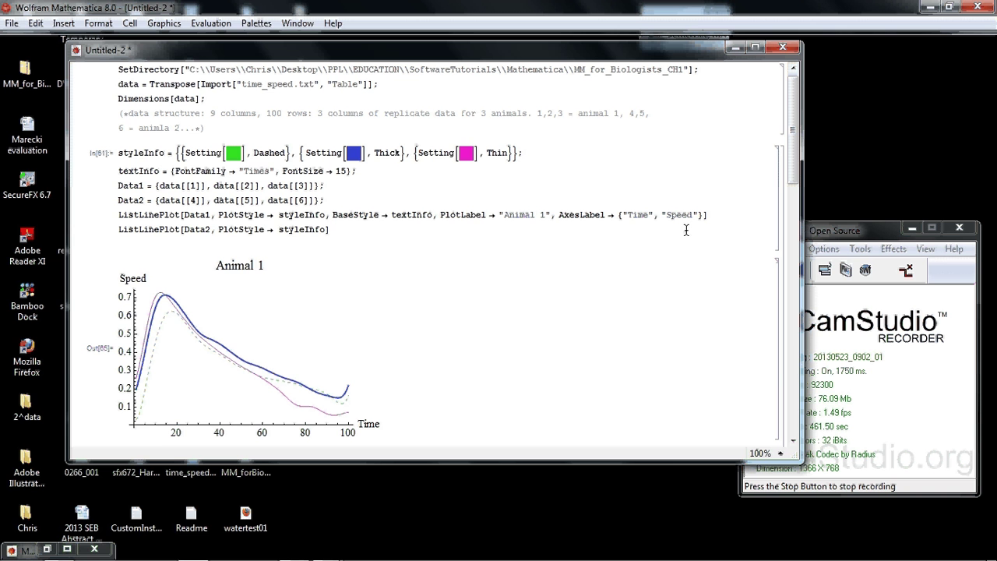
Step: Assign the first ListLinePlot to the variable g1
left_click_drag(795, 171, 795, 178)
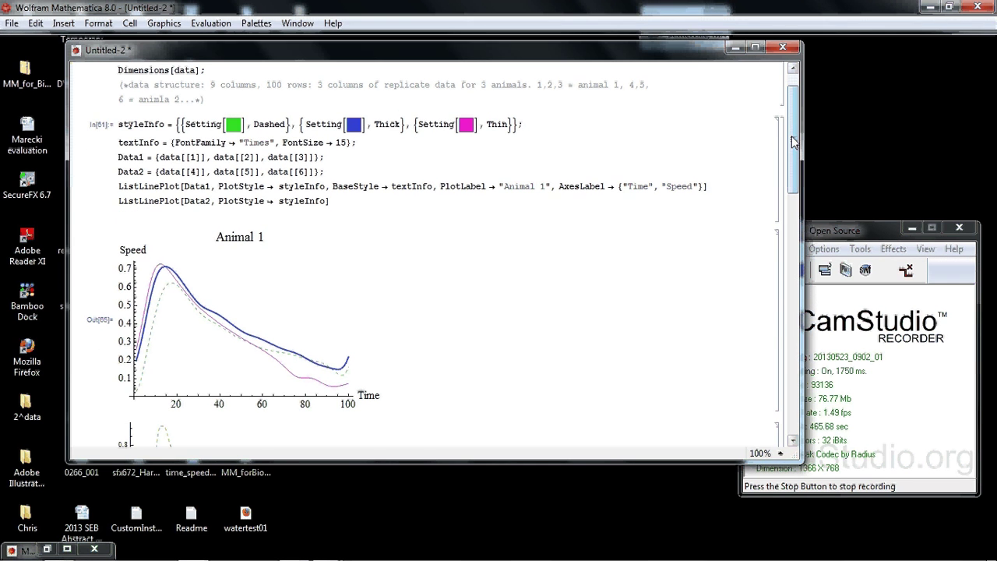
scroll(793, 140, "down", 1)
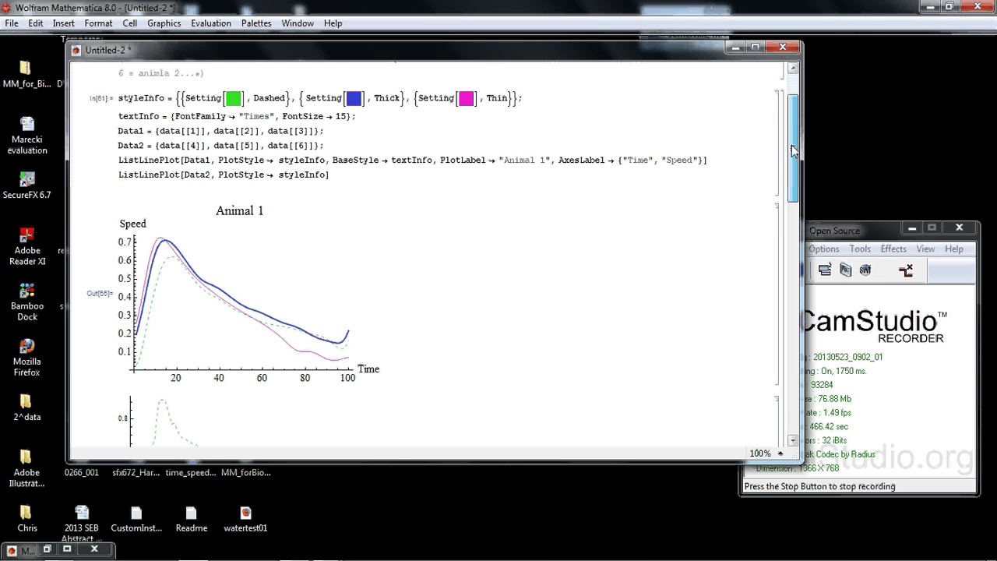
left_click(119, 161)
type("g")
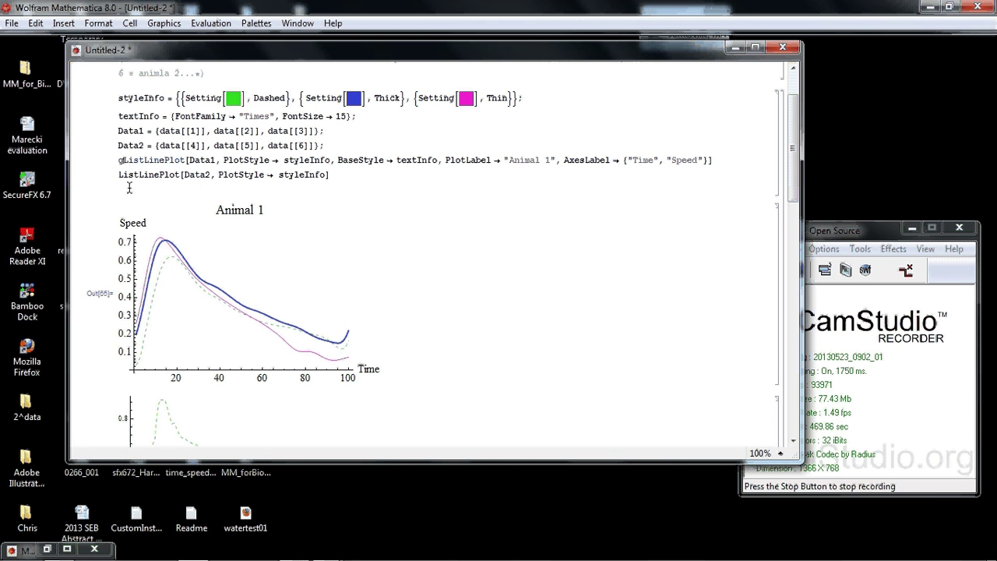
type("l")
type(" =")
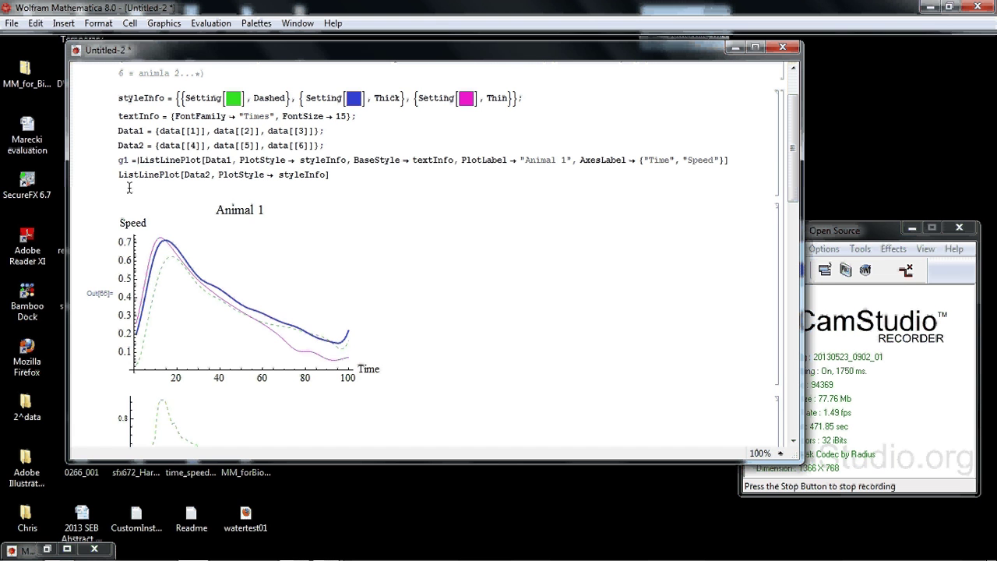
Step: Add Export["graph1.svg", g1] after the plot lines and evaluate the cell
left_click(350, 176)
key("Return")
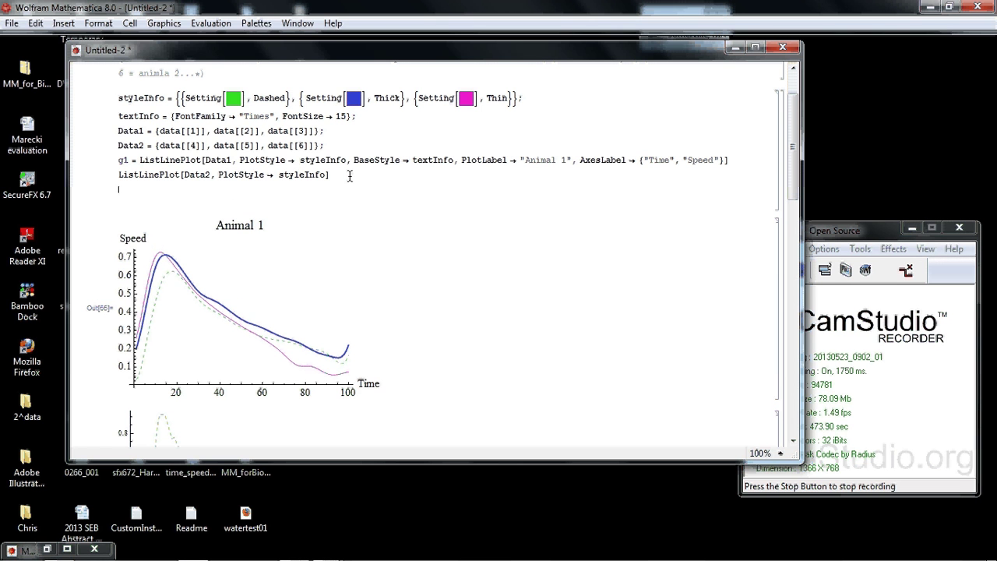
type("Export[\"graph")
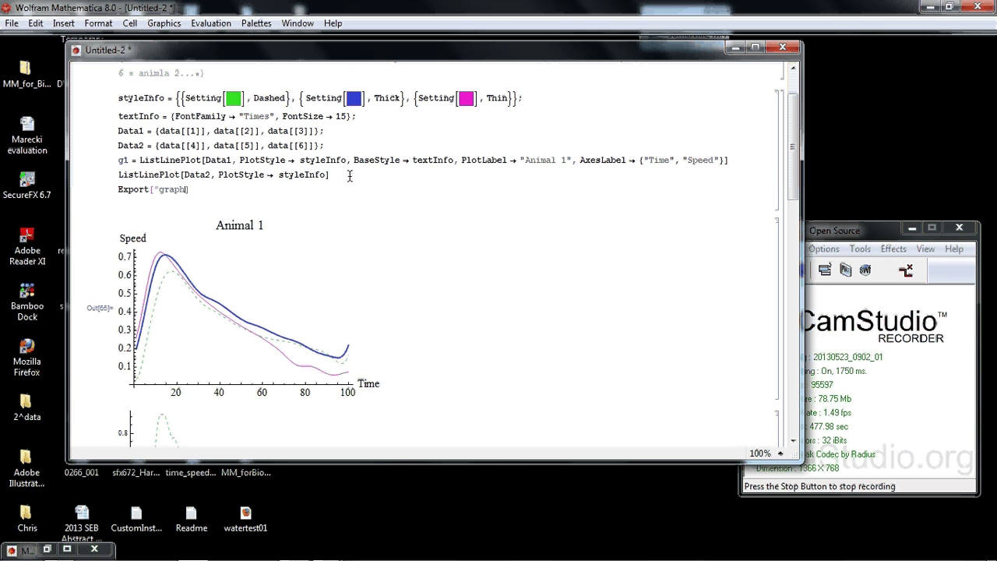
type("1.svg\", g1")
key("shift+Return")
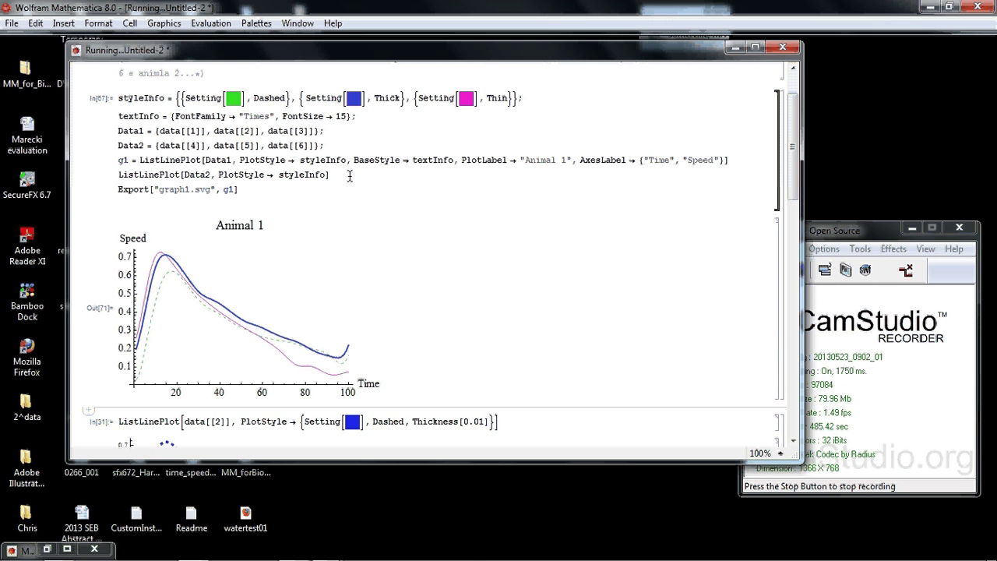
left_click_drag(794, 138, 788, 119)
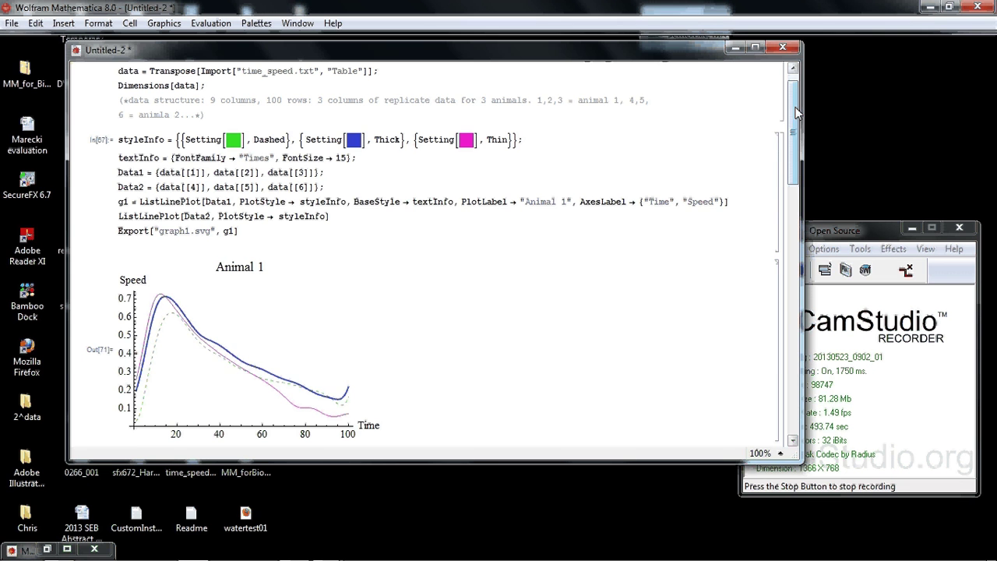
scroll(788, 118, "up", 1)
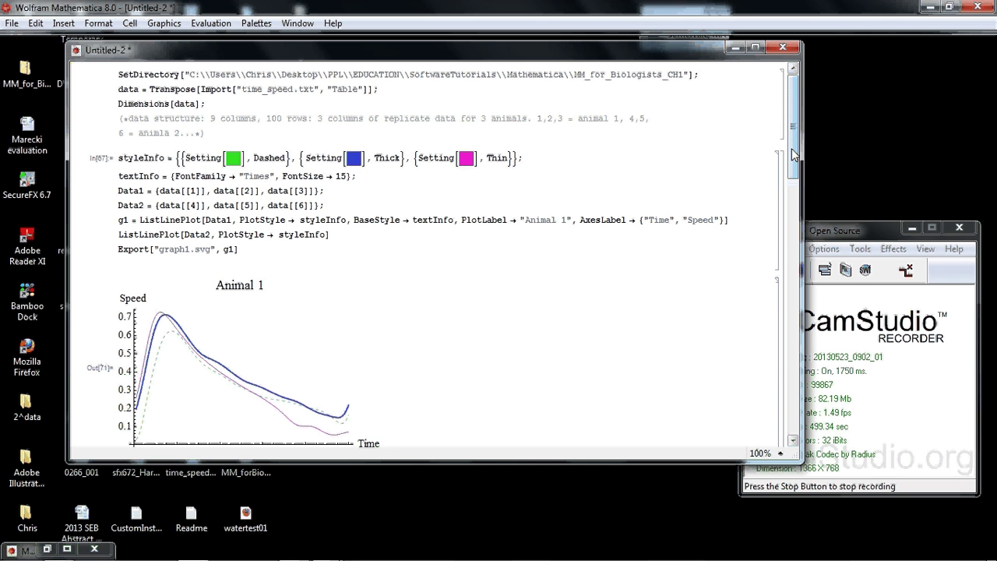
left_click_drag(793, 154, 794, 210)
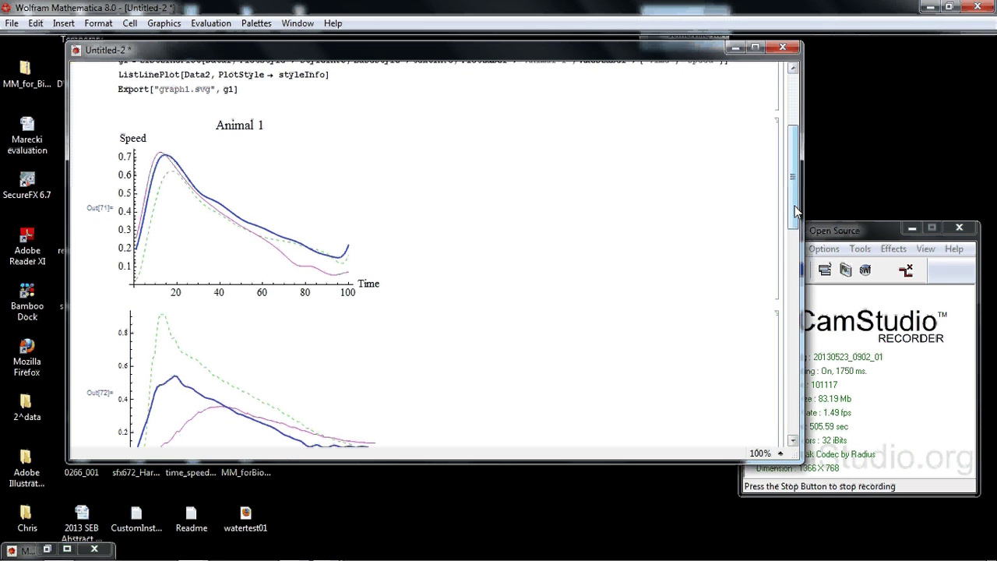